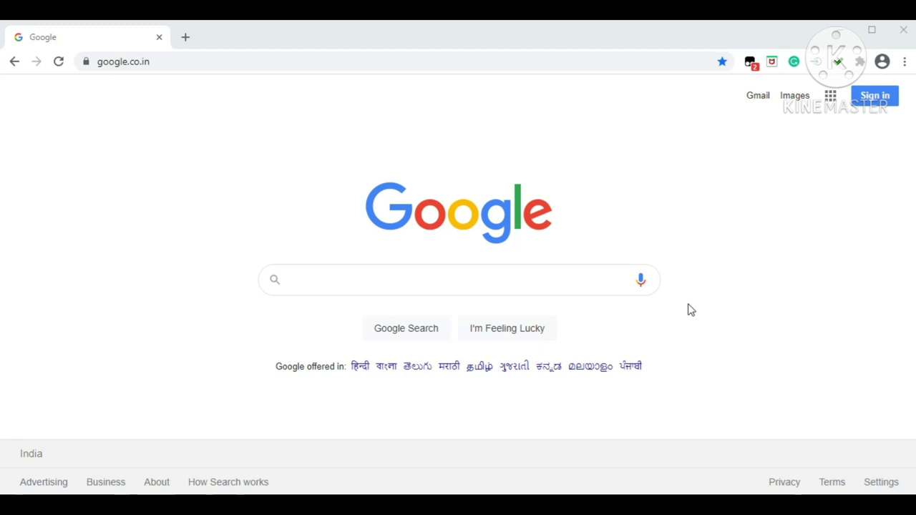
# - Search Google for 'unipune'
pyautogui.click(512, 285)
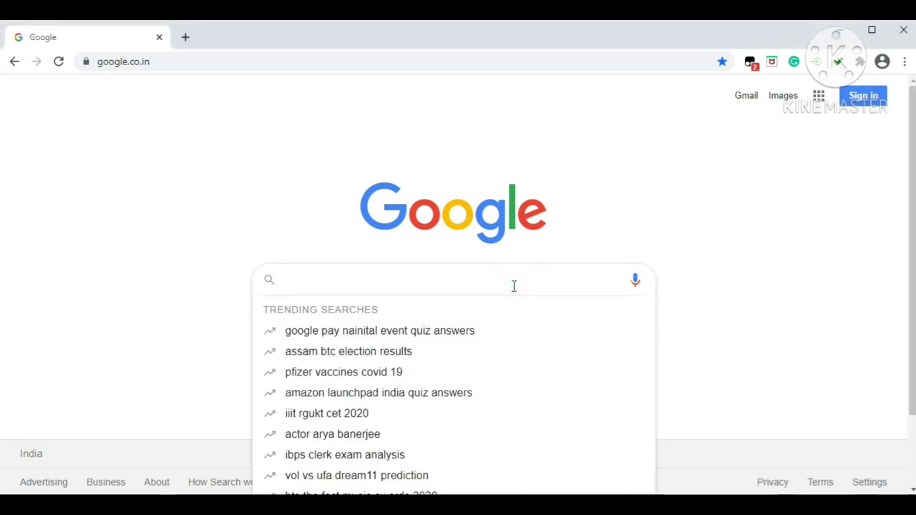
pyautogui.write('unipune')
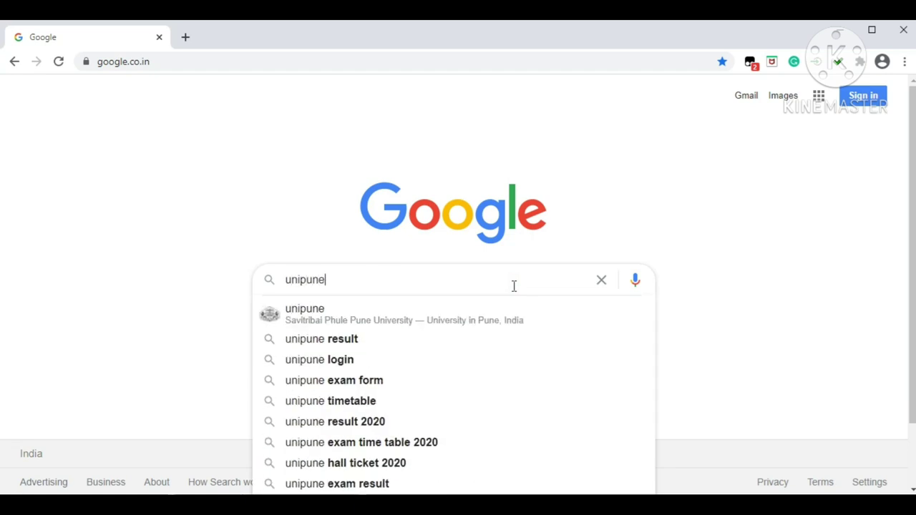
pyautogui.press('Return')
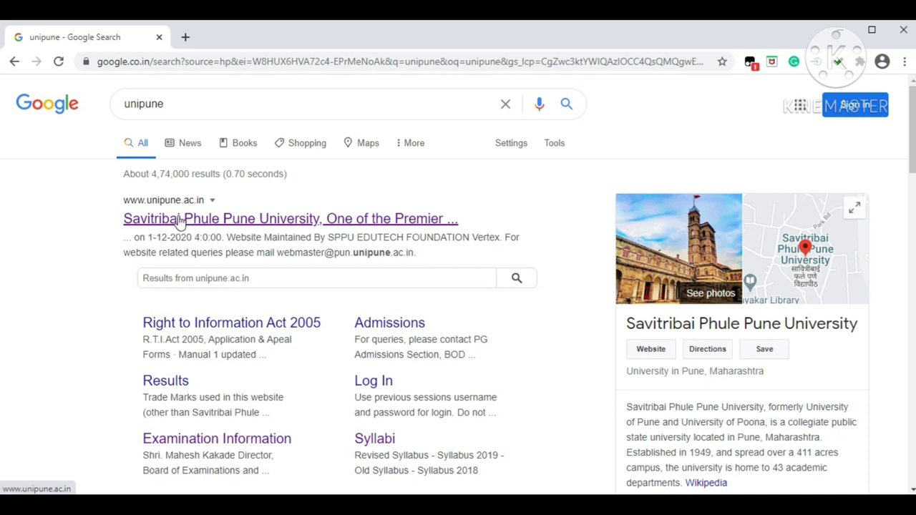
# - Open the Savitribai Phule Pune University result at unipune.ac.in
pyautogui.click(179, 217)
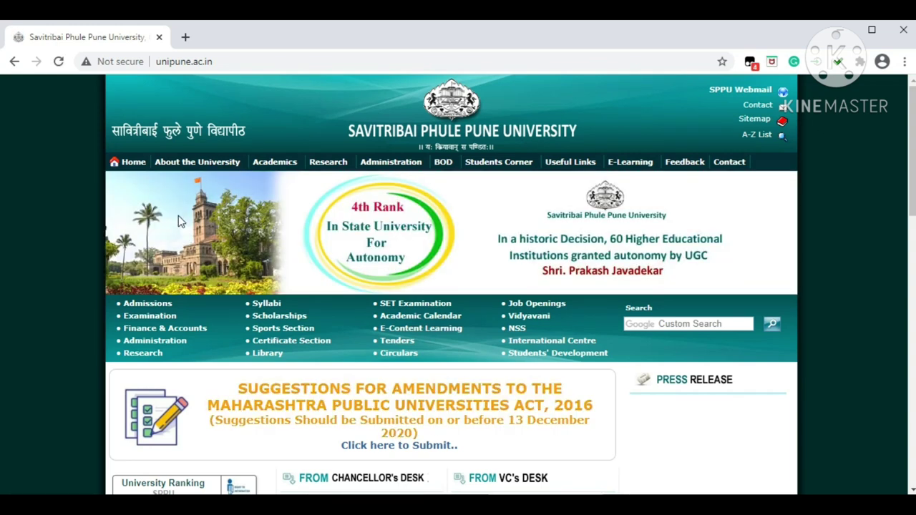
# - Follow the Examination link and scroll to the Students Section of ExamOnline
pyautogui.click(149, 316)
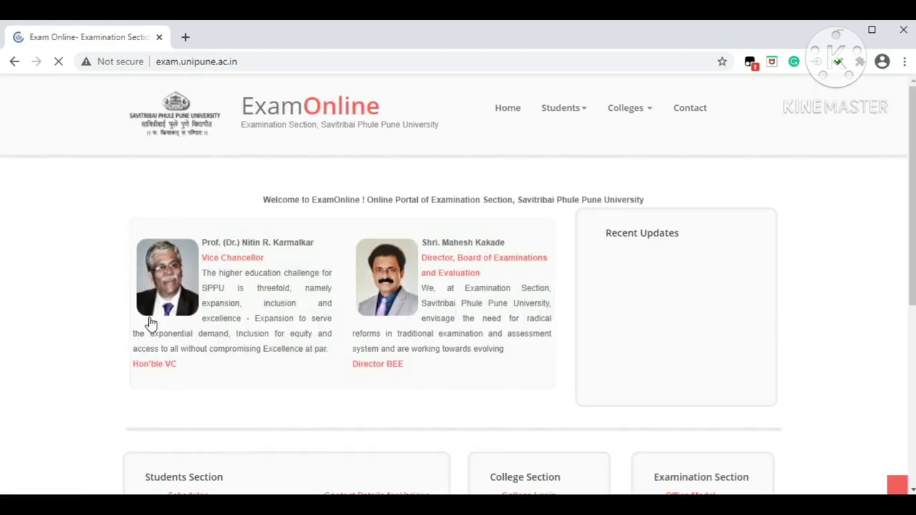
pyautogui.moveTo(908, 224); pyautogui.dragTo(912, 326)
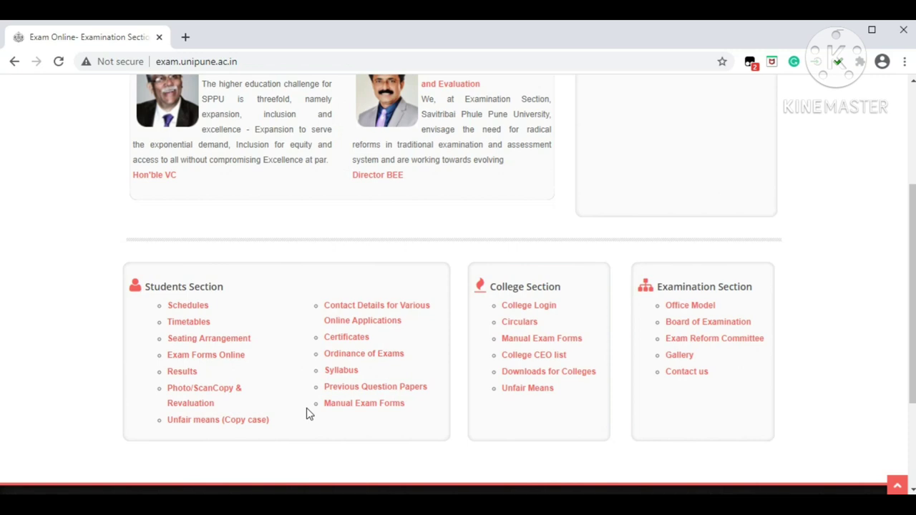
# - Open Exam Forms Online and follow Link 1 in the Engineering/Non-Engineering table
pyautogui.click(202, 356)
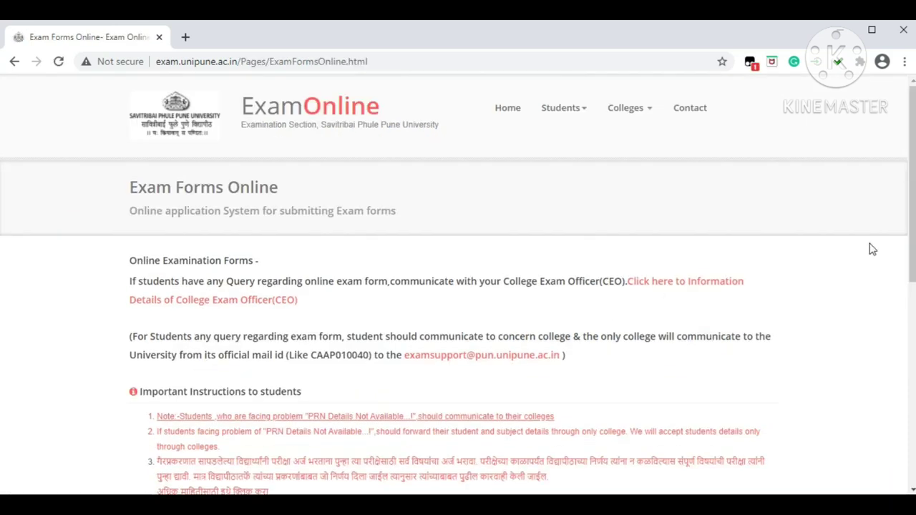
pyautogui.moveTo(913, 208); pyautogui.dragTo(913, 395)
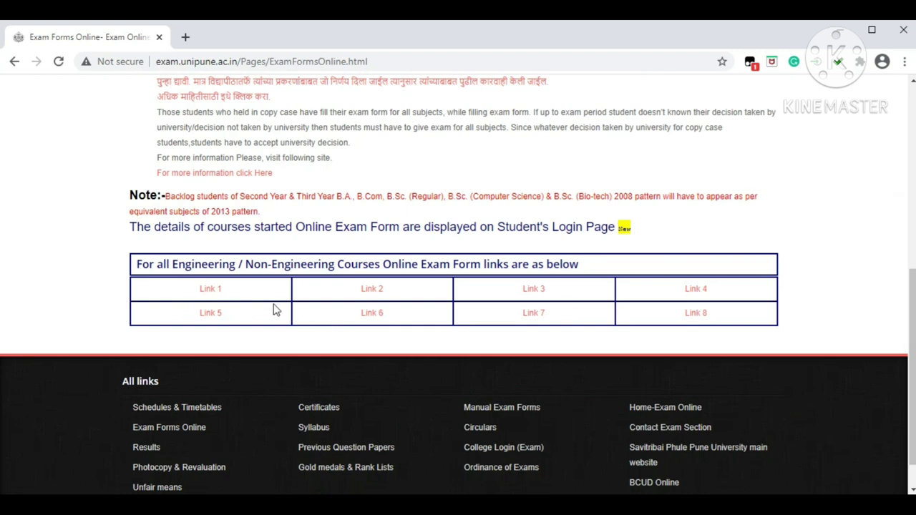
pyautogui.click(217, 295)
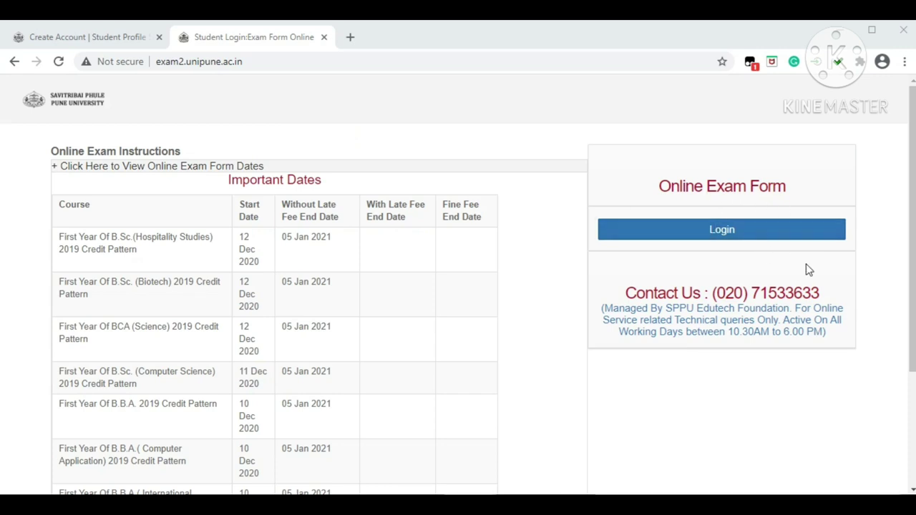
# - Review the Important Dates table, then attempt Login, which returns Error 401: Unauthorized
pyautogui.moveTo(911, 203); pyautogui.dragTo(910, 330)
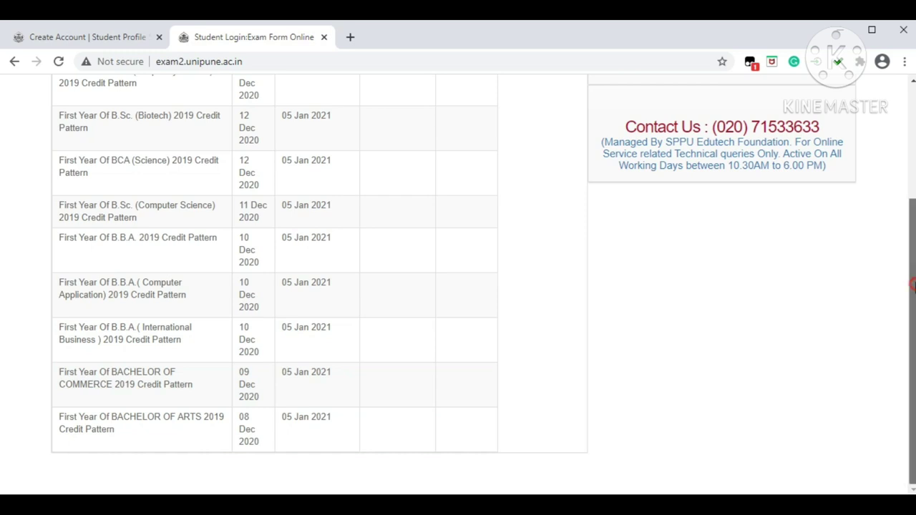
pyautogui.moveTo(913, 288); pyautogui.dragTo(913, 172)
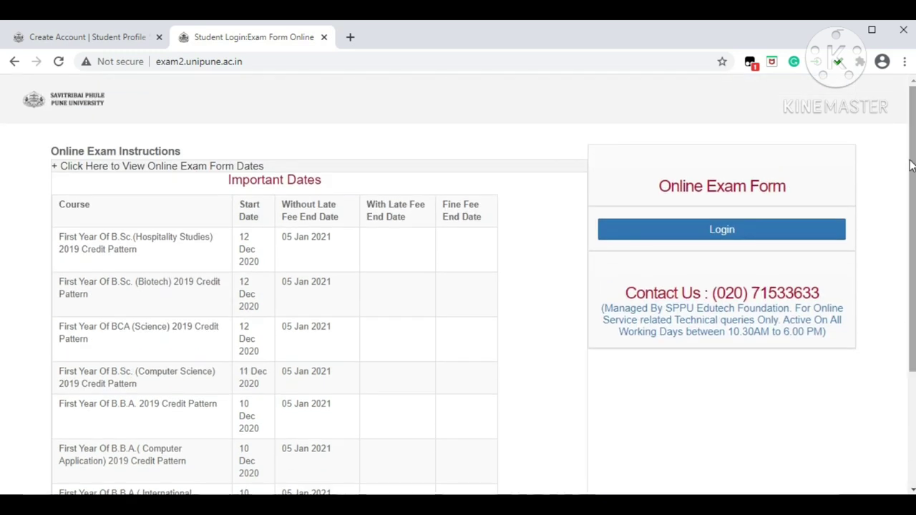
pyautogui.click(741, 237)
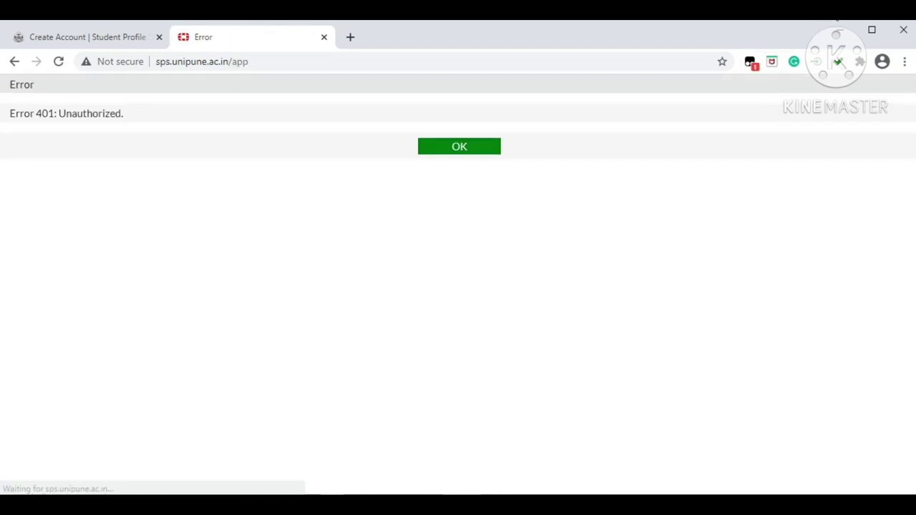
# - Close the Error 401 tab with Ctrl+W to return to Create Account
pyautogui.hotkey('ctrl', 'w')
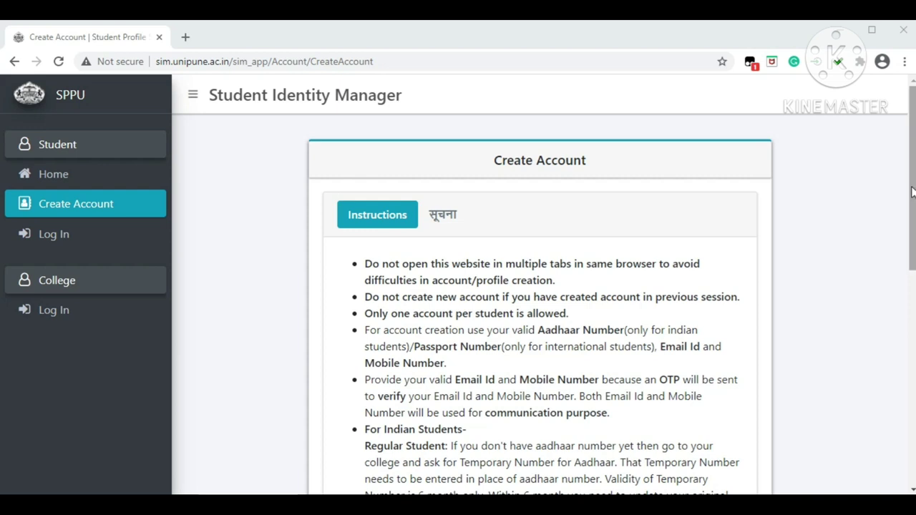
pyautogui.moveTo(913, 192); pyautogui.dragTo(913, 192)
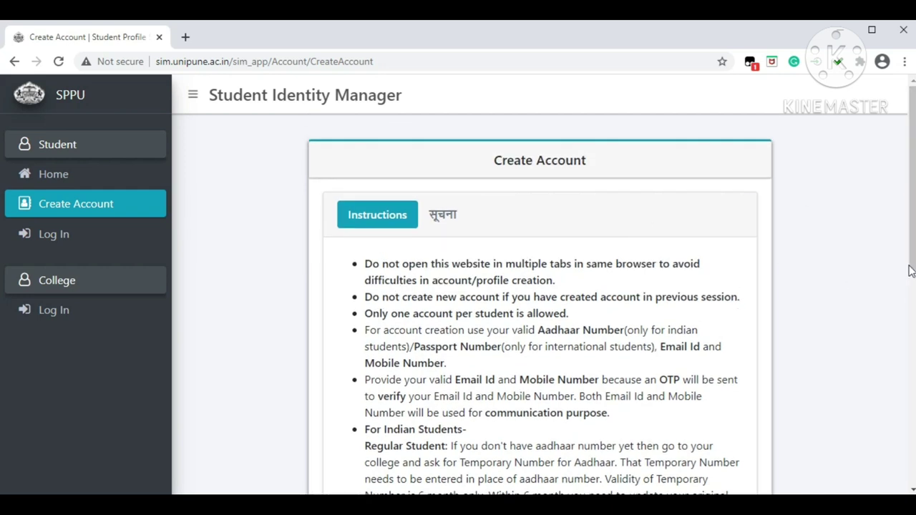
pyautogui.moveTo(911, 252); pyautogui.dragTo(912, 322)
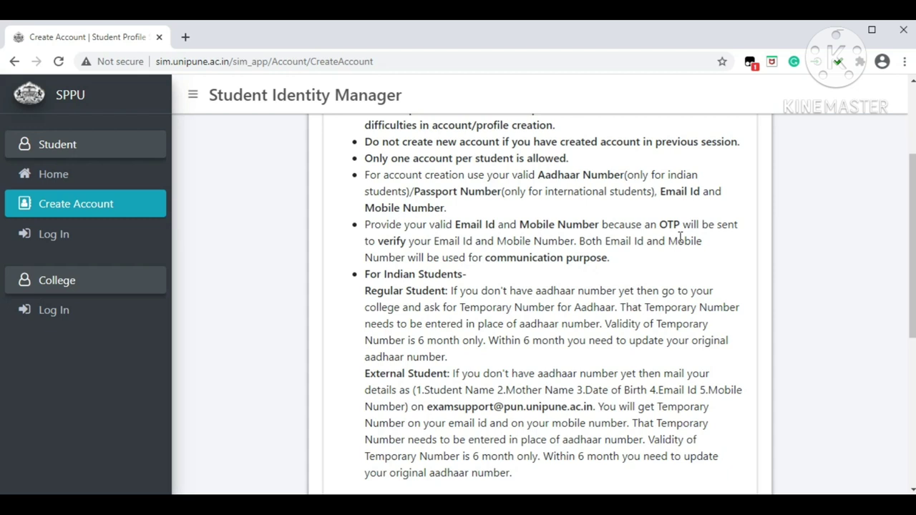
pyautogui.moveTo(910, 254); pyautogui.dragTo(911, 292)
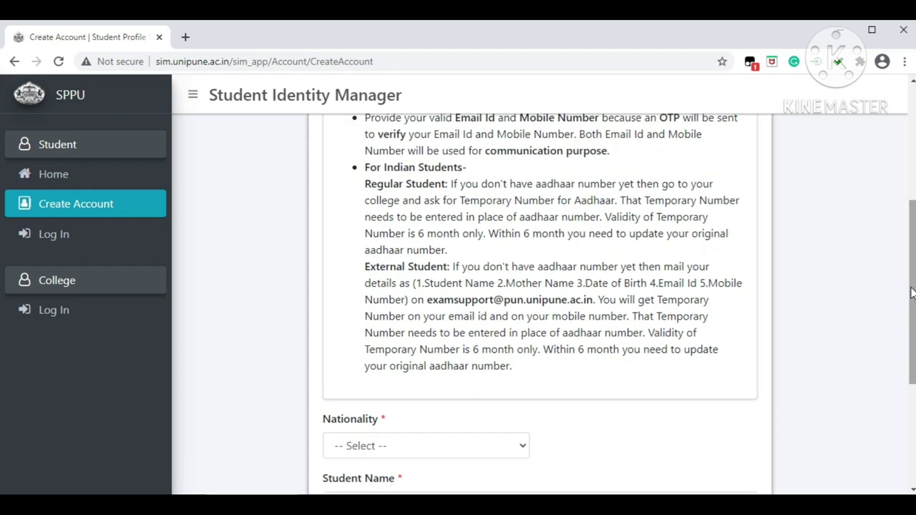
pyautogui.scroll(-2, 911, 293)
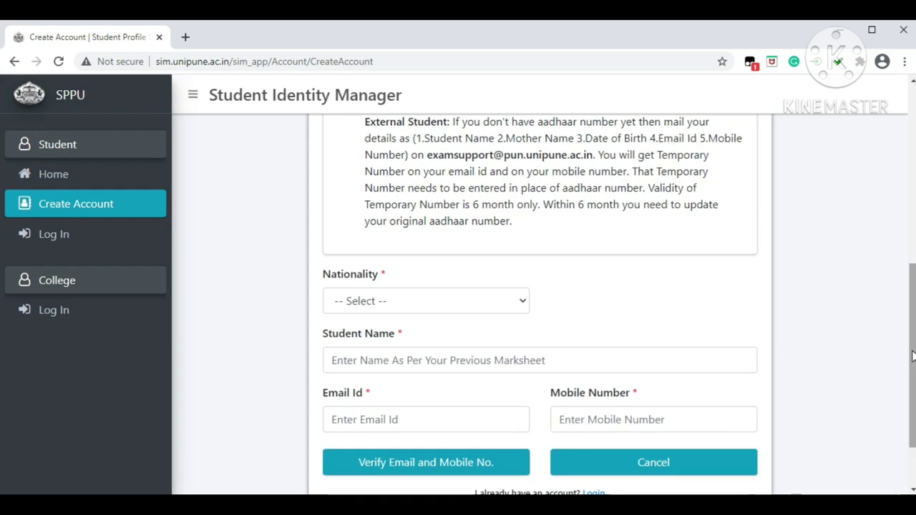
# - Try selecting Indian from the Nationality dropdown on the Create Account form
pyautogui.click(525, 303)
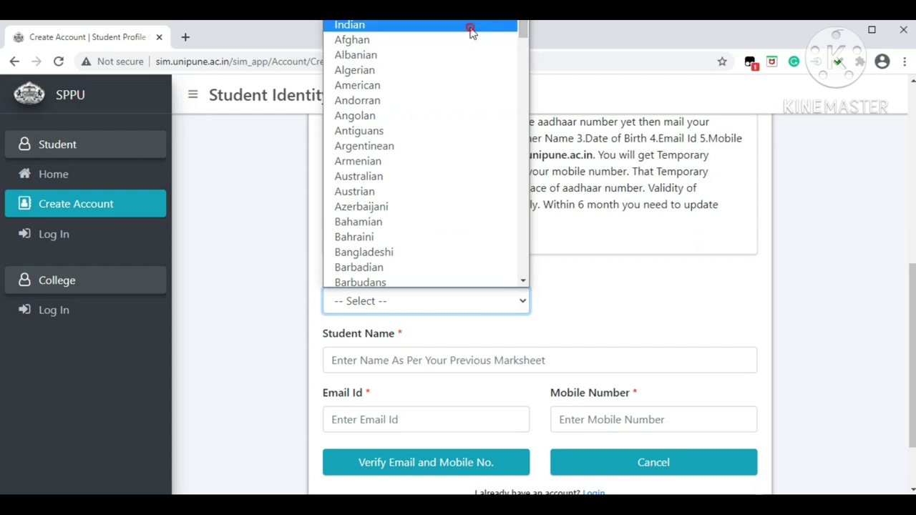
pyautogui.click(470, 27)
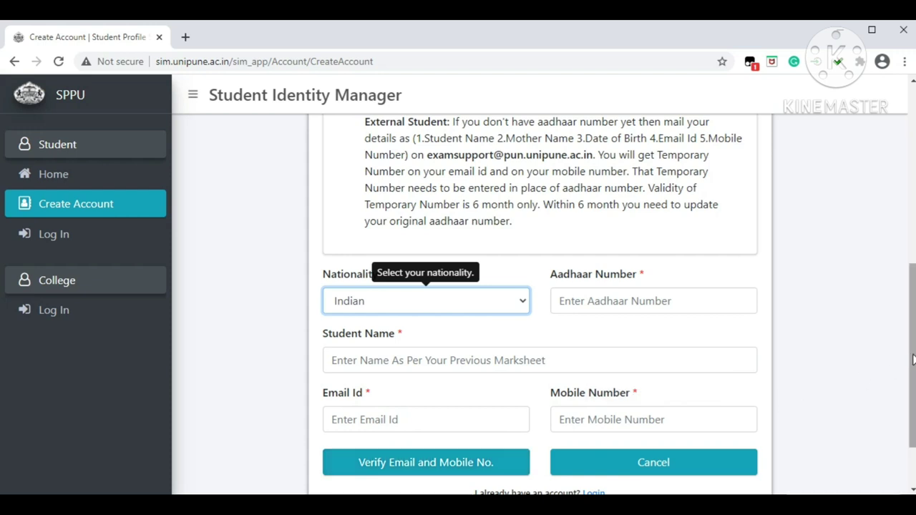
pyautogui.scroll(-2, 907, 357)
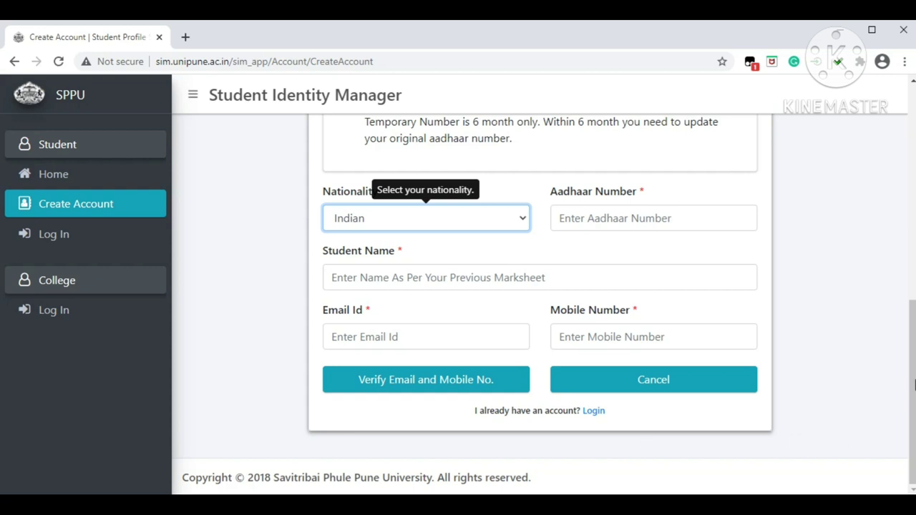
pyautogui.moveTo(912, 400); pyautogui.dragTo(913, 344)
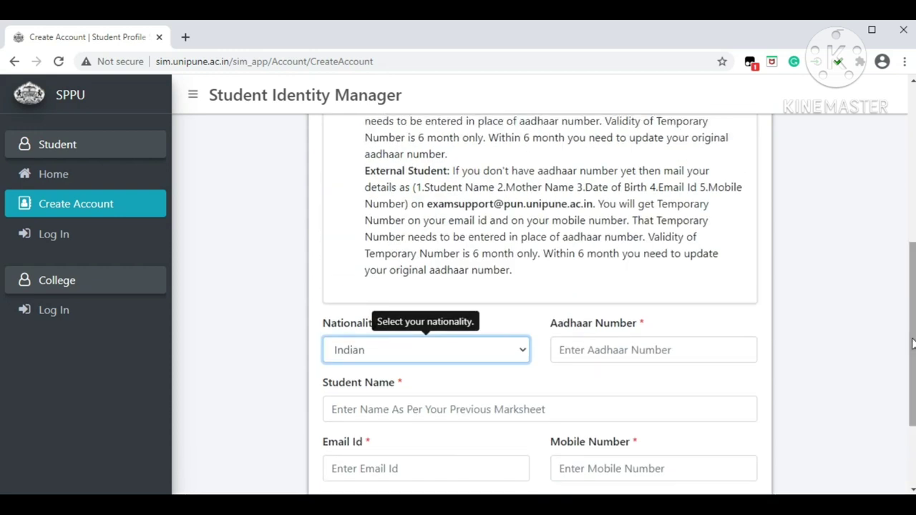
pyautogui.moveTo(913, 345); pyautogui.dragTo(914, 272)
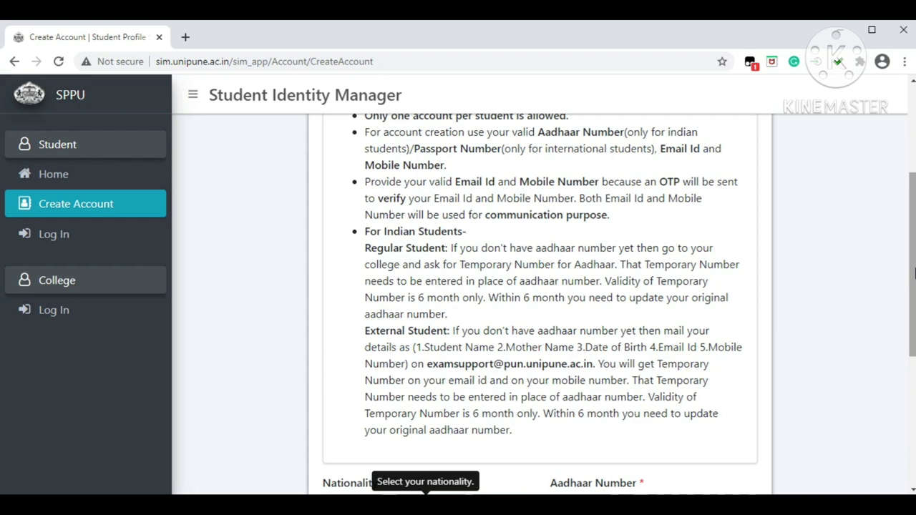
pyautogui.click(834, 22)
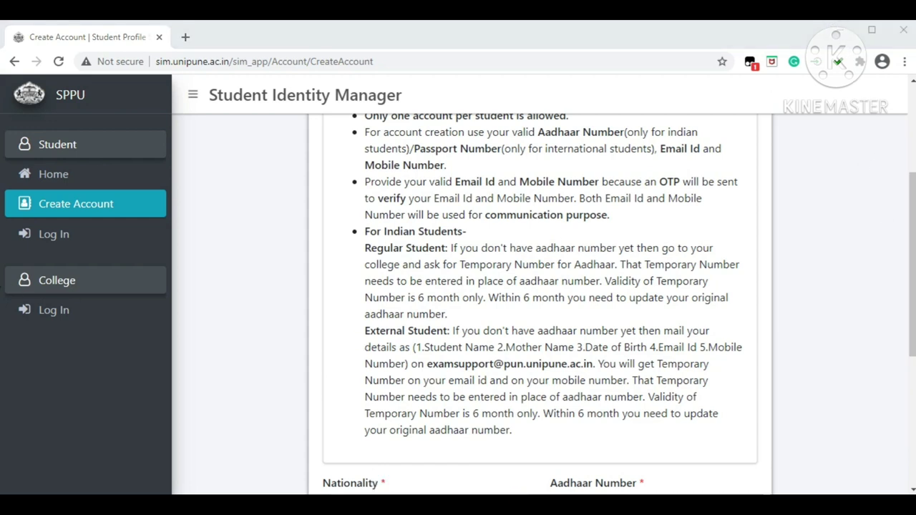
# - Go to the Student Log In page and expand the Login By dropdown
pyautogui.click(67, 240)
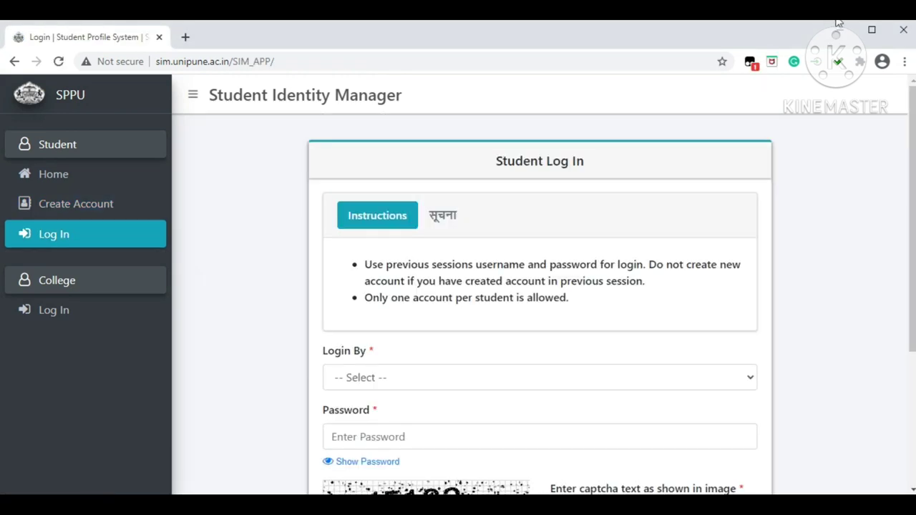
pyautogui.moveTo(911, 205); pyautogui.dragTo(911, 239)
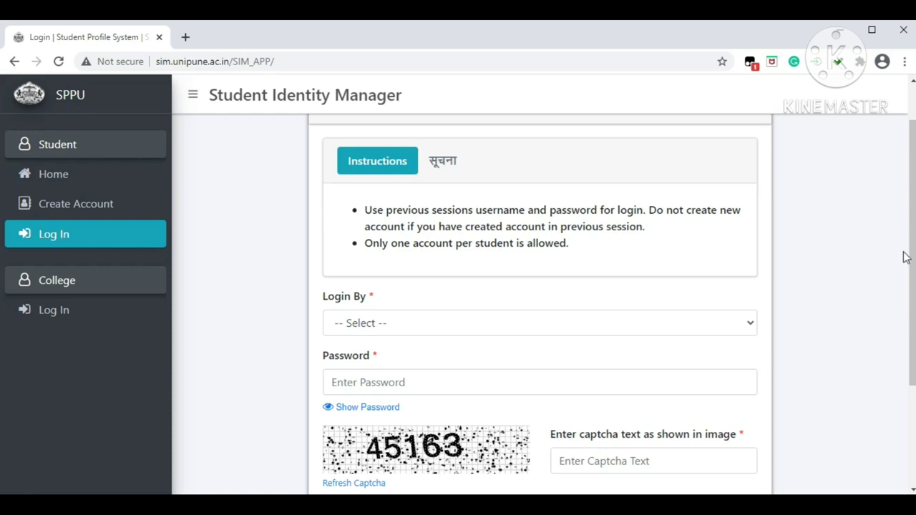
pyautogui.scroll(-1, 823, 259)
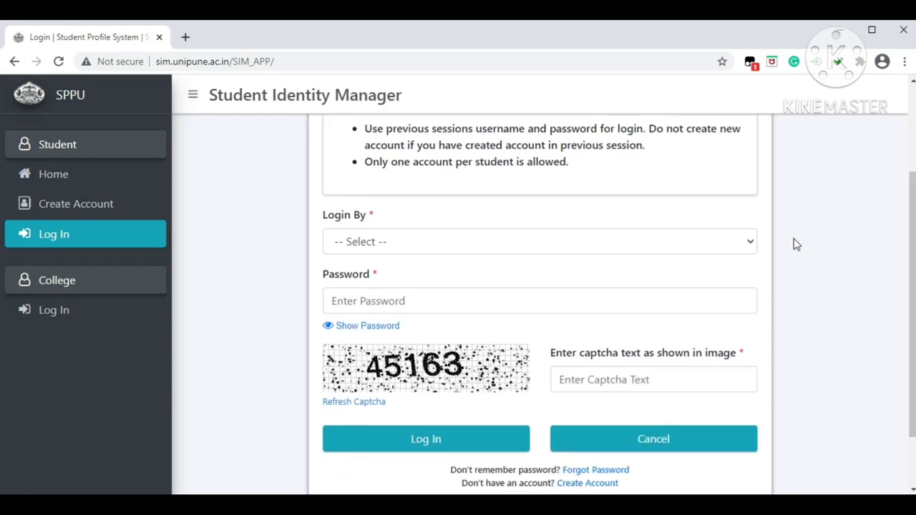
pyautogui.click(751, 246)
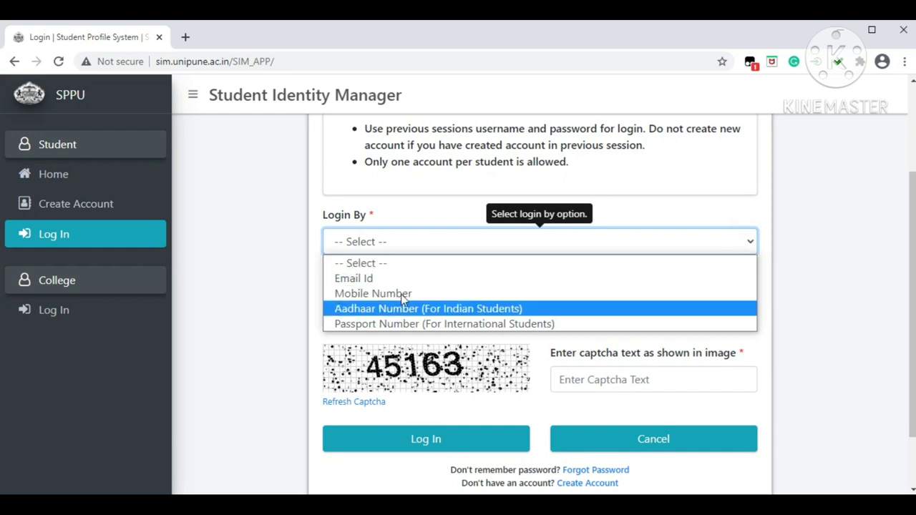
# - Choose Email Id for Login By and fill email and password from saved autofill
pyautogui.click(351, 278)
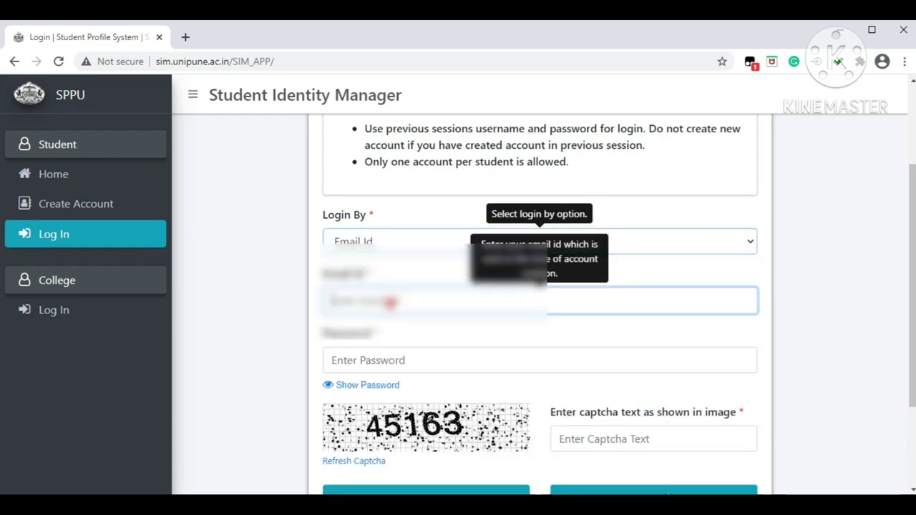
pyautogui.click(402, 304)
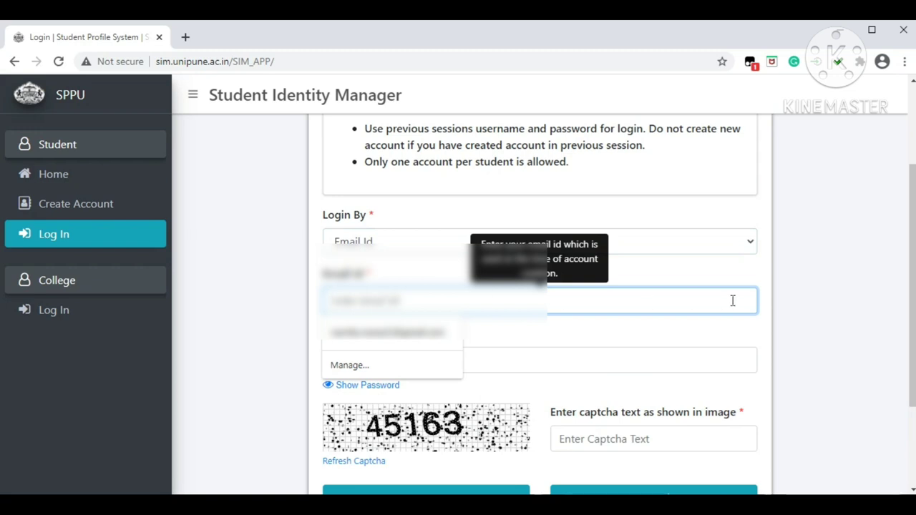
pyautogui.press('Down')
pyautogui.press('Return')
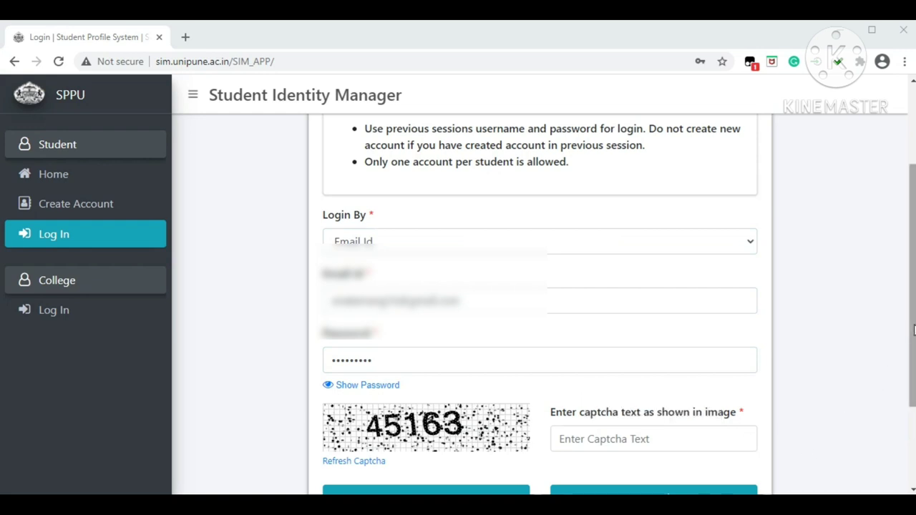
# - Enter the captcha text shown on the login page
pyautogui.moveTo(913, 329); pyautogui.dragTo(913, 363)
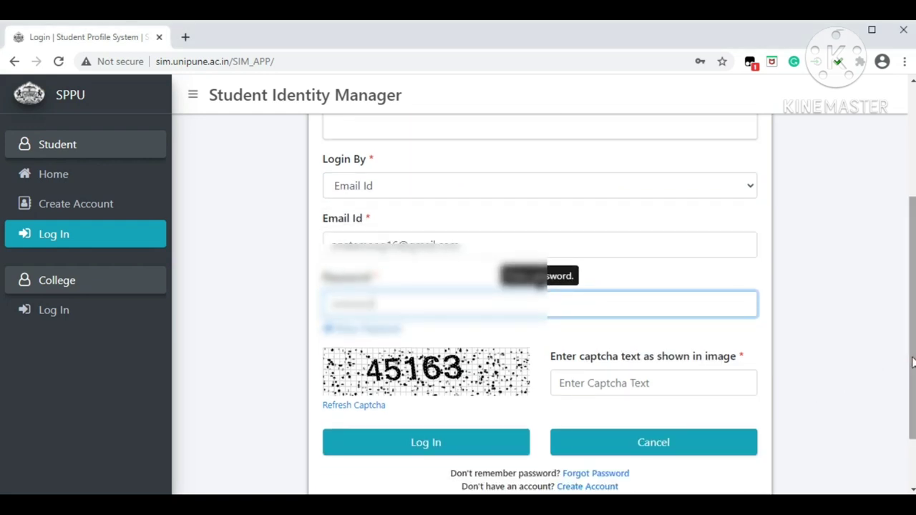
pyautogui.click(615, 384)
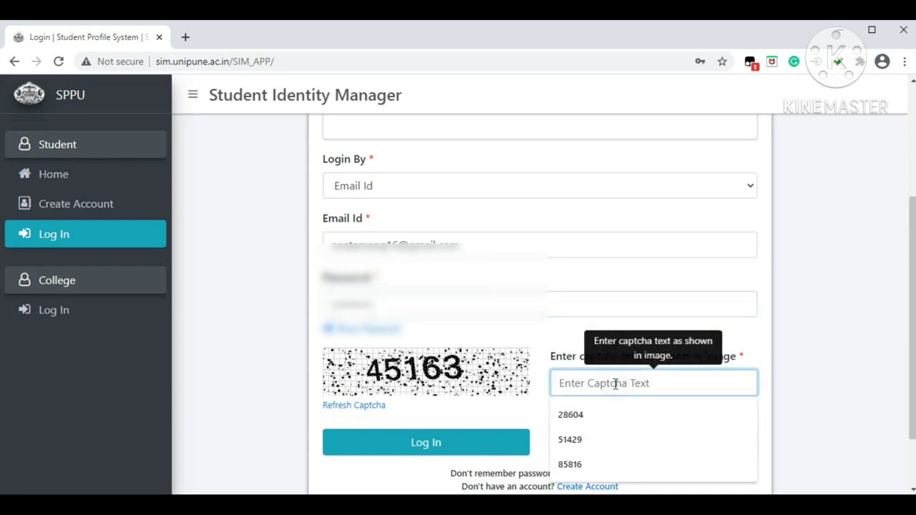
pyautogui.write('4516')
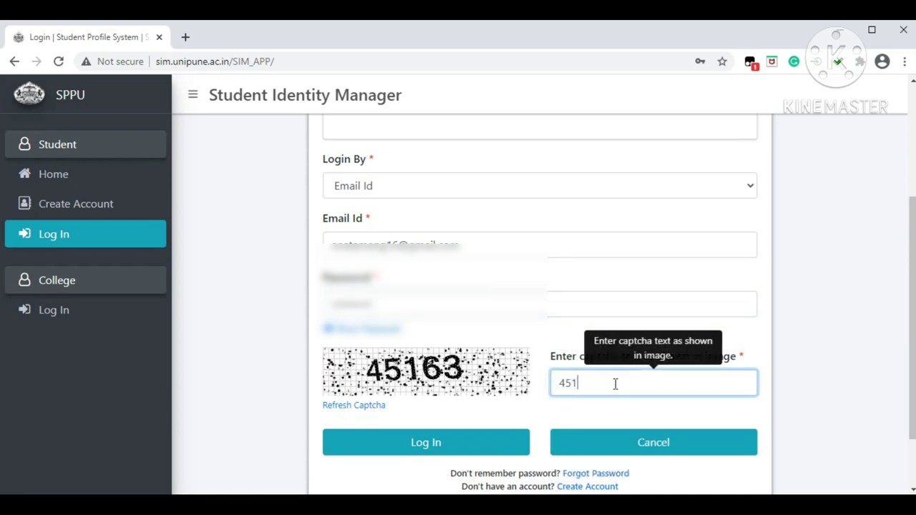
pyautogui.write('3')
# - Log in, then start a New Course Enrollment from the Dashboard
pyautogui.click(443, 448)
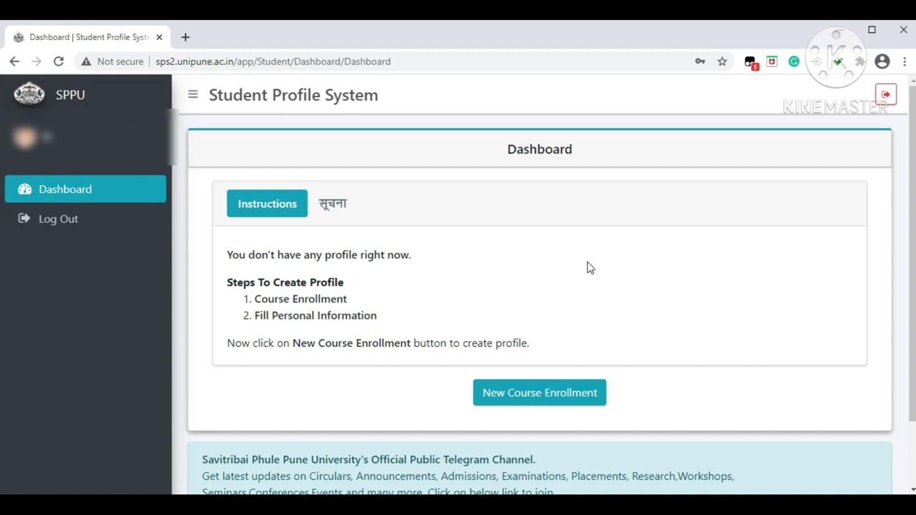
pyautogui.click(514, 399)
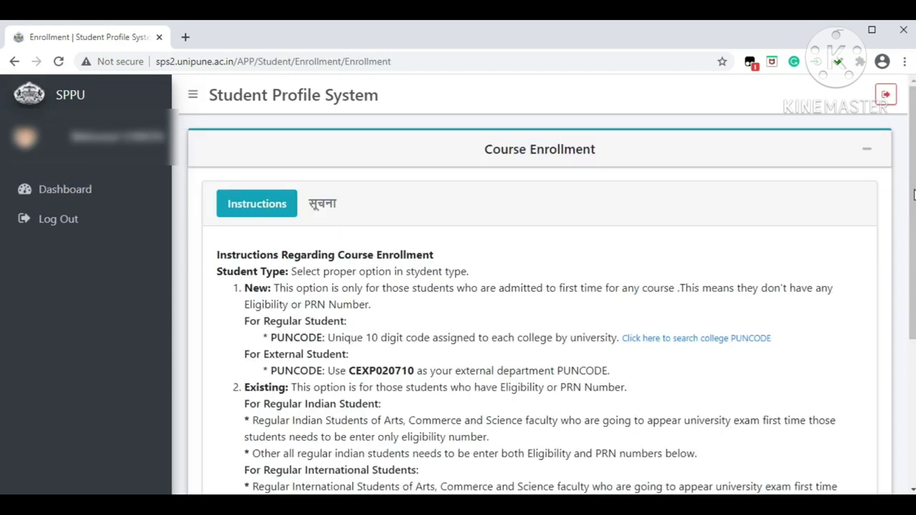
# - Scroll down the Course Enrollment form and expand the Student Type dropdown to show New and Existing
pyautogui.moveTo(914, 206); pyautogui.dragTo(913, 346)
pyautogui.click(524, 411)
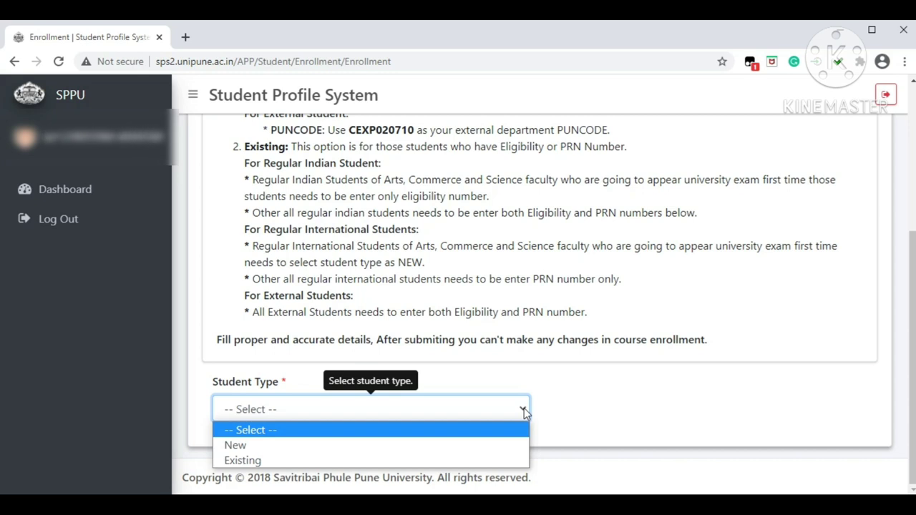
# - Choose New as the student type and fill PUNCODE CAAP020790 from autofill to load College Details
pyautogui.click(484, 452)
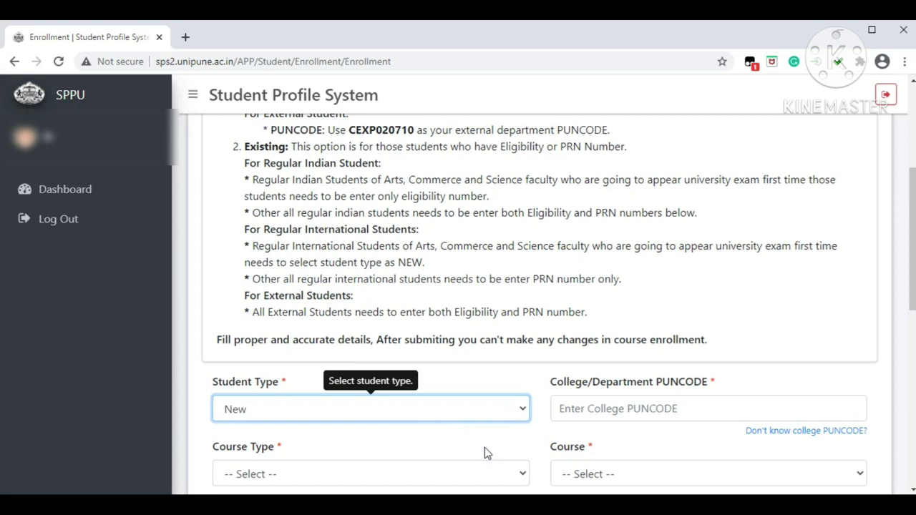
pyautogui.moveTo(913, 293); pyautogui.dragTo(913, 339)
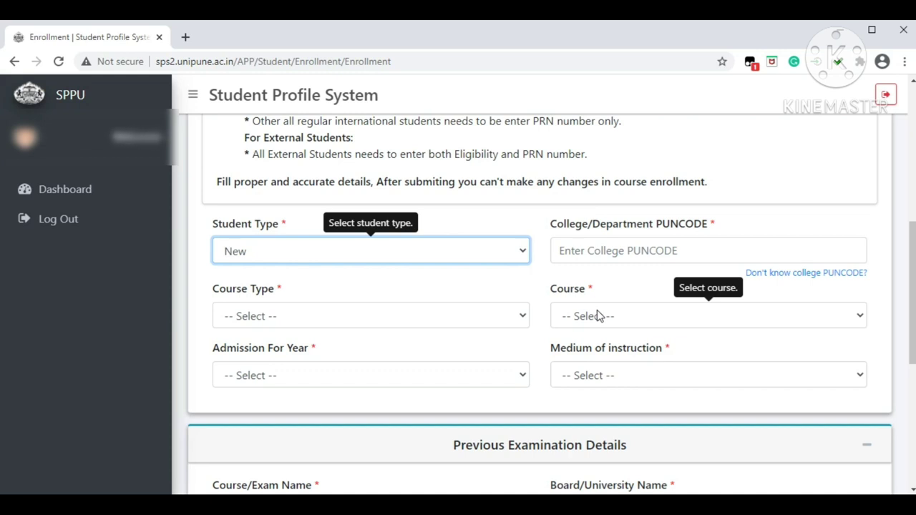
pyautogui.click(568, 254)
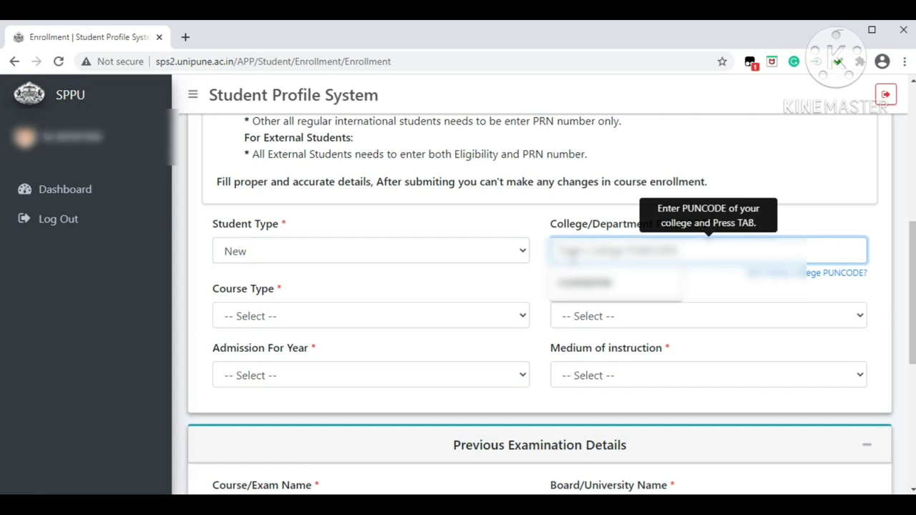
pyautogui.click(572, 284)
pyautogui.press('Tab')
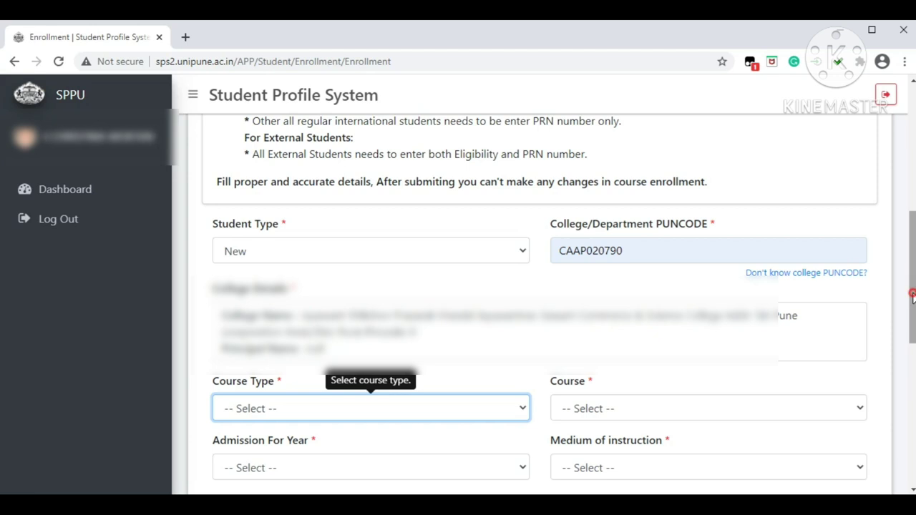
pyautogui.moveTo(912, 294); pyautogui.dragTo(913, 333)
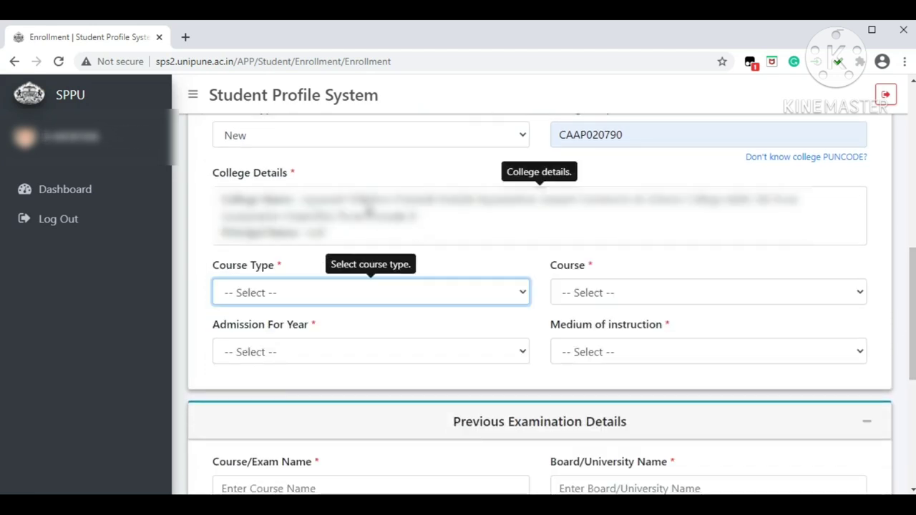
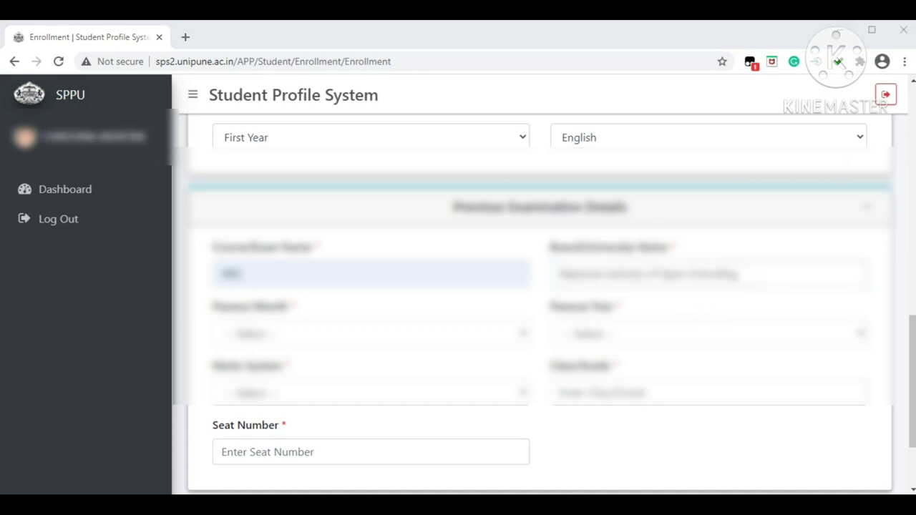
# - Select the passout month and set the passout year to 2020
pyautogui.click(370, 330)
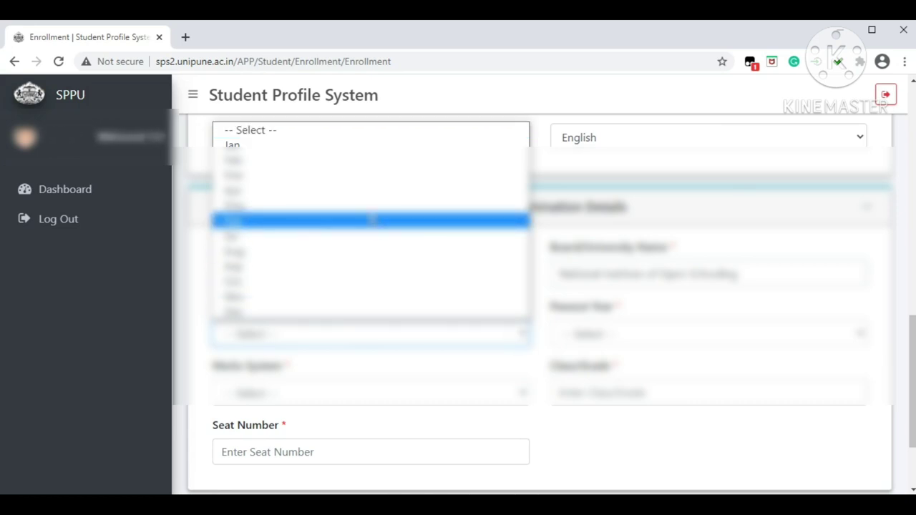
pyautogui.click(287, 164)
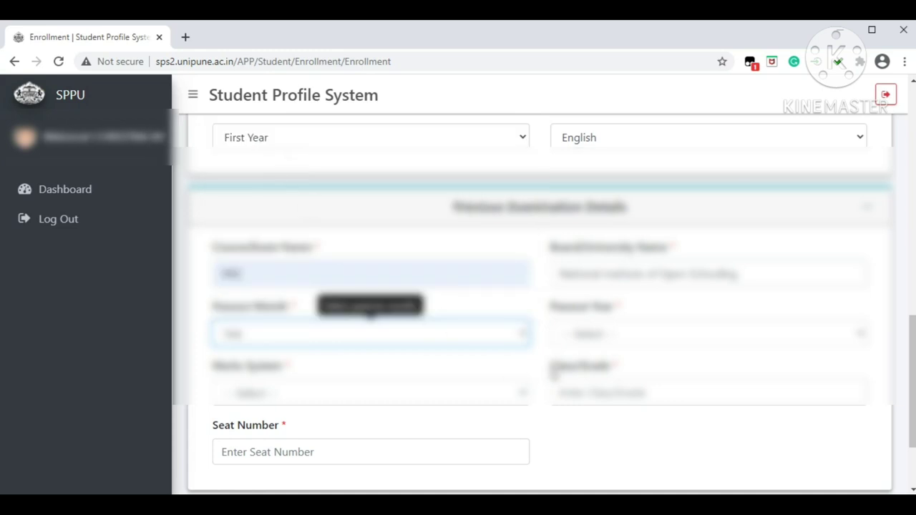
pyautogui.click(644, 337)
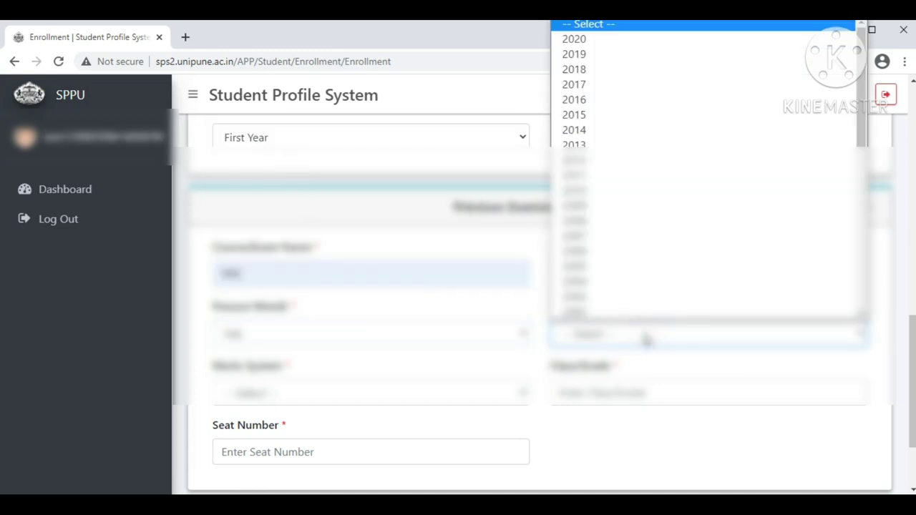
pyautogui.click(580, 40)
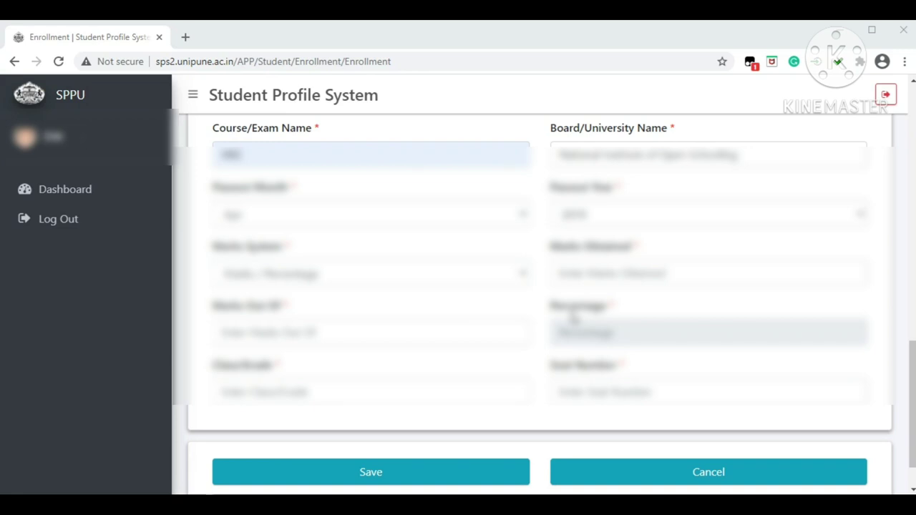
# - Enter marks obtained 45 out of 1, choose 'second class' as the class, then move to Seat Number
pyautogui.click(631, 274)
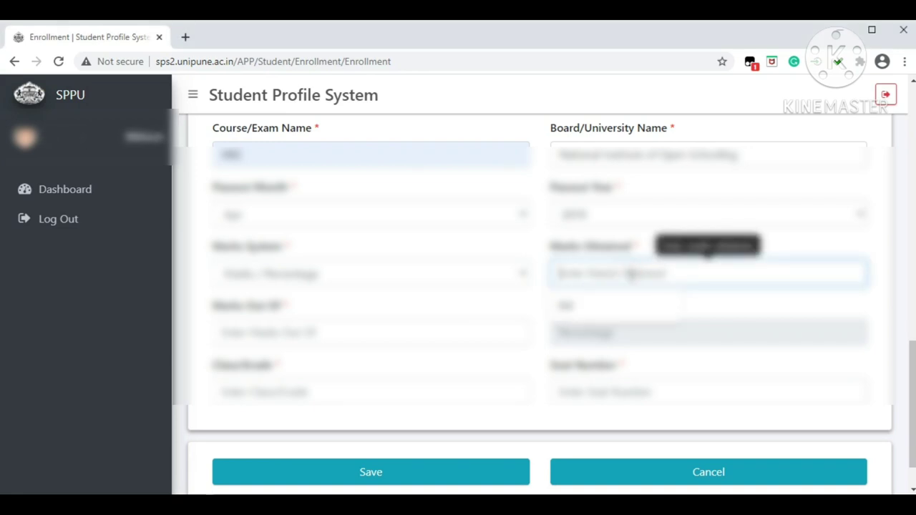
pyautogui.write('45')
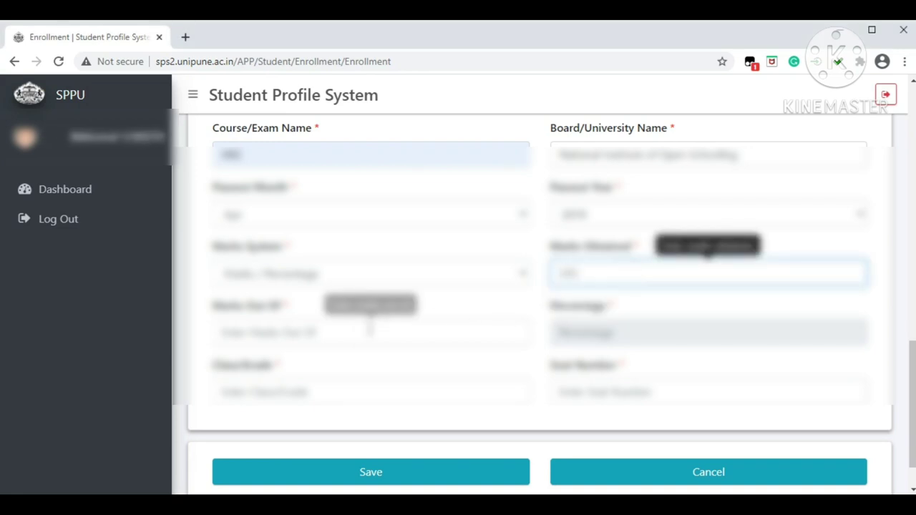
pyautogui.click(346, 344)
pyautogui.write('1')
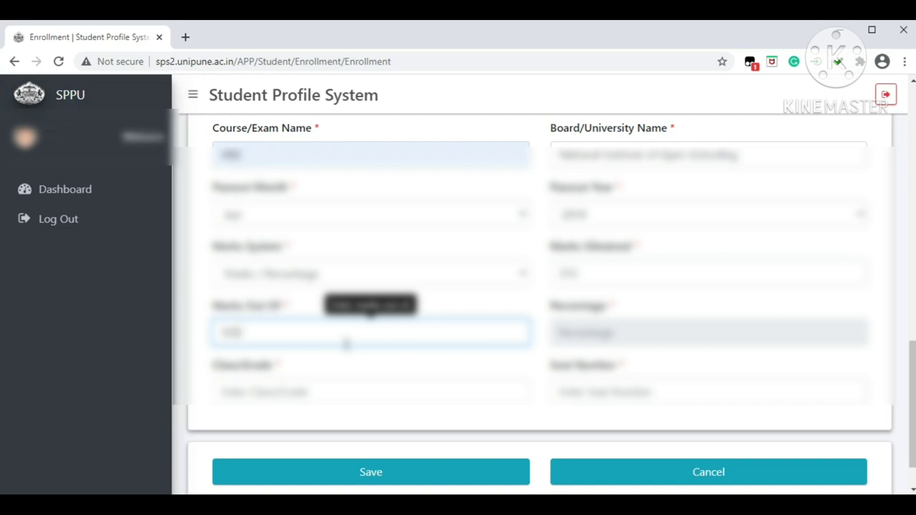
pyautogui.press('Tab')
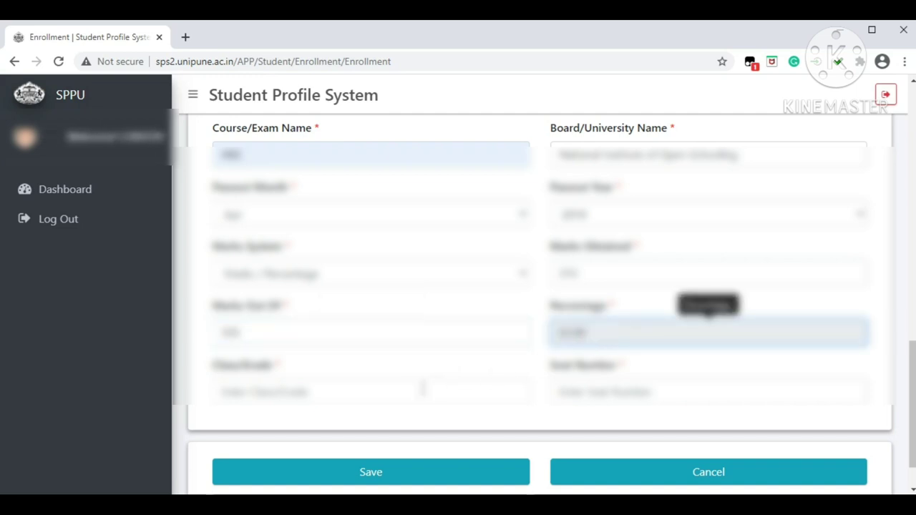
pyautogui.click(368, 391)
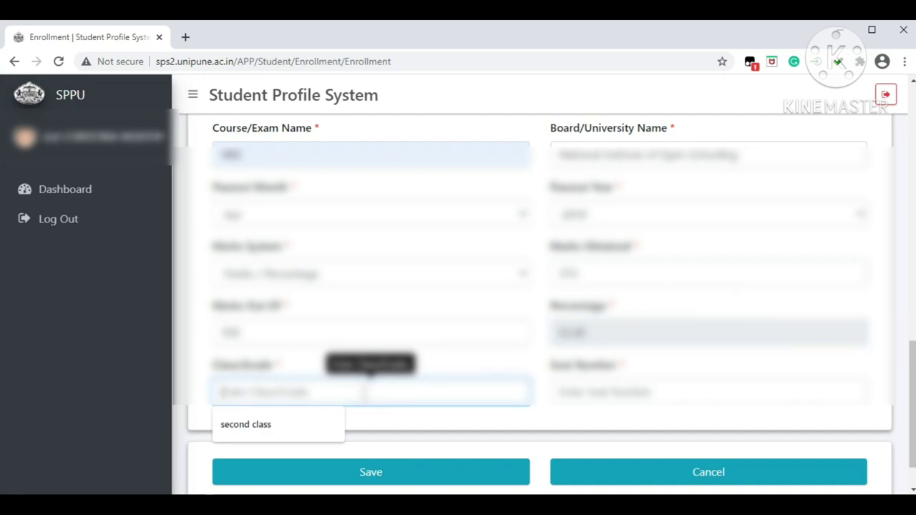
pyautogui.click(245, 432)
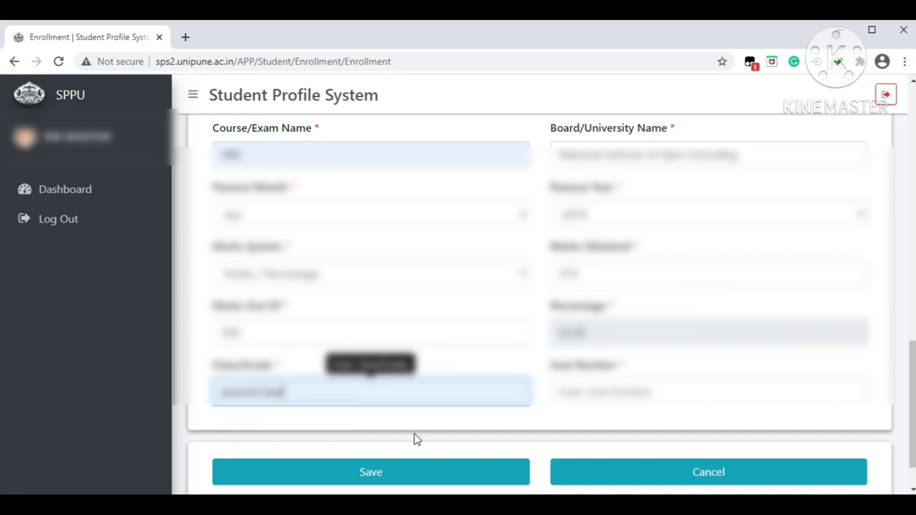
pyautogui.click(588, 392)
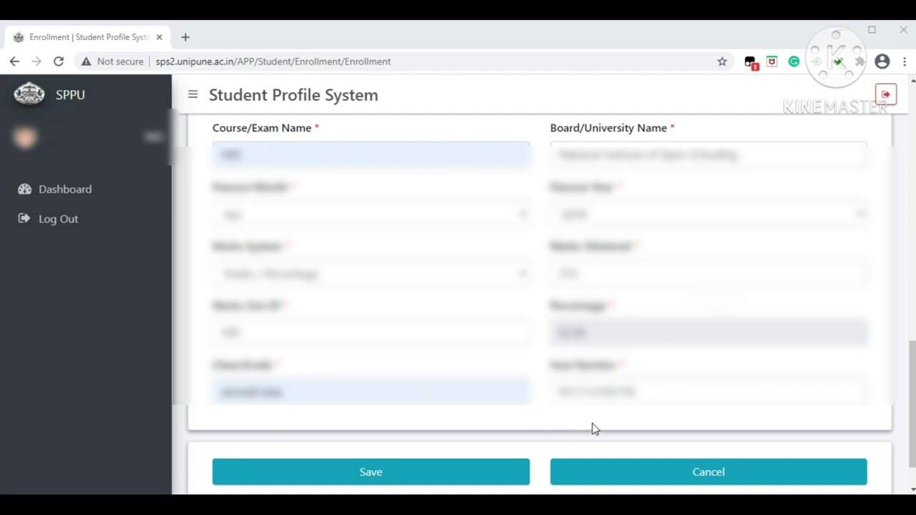
# - Save the course enrollment and dismiss the Success message to reach Personal Information
pyautogui.scroll(-1, 907, 389)
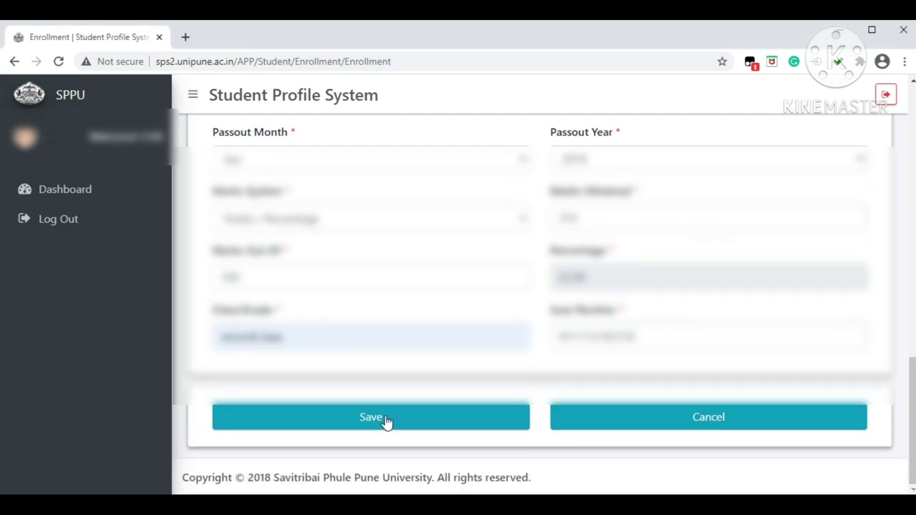
pyautogui.click(372, 418)
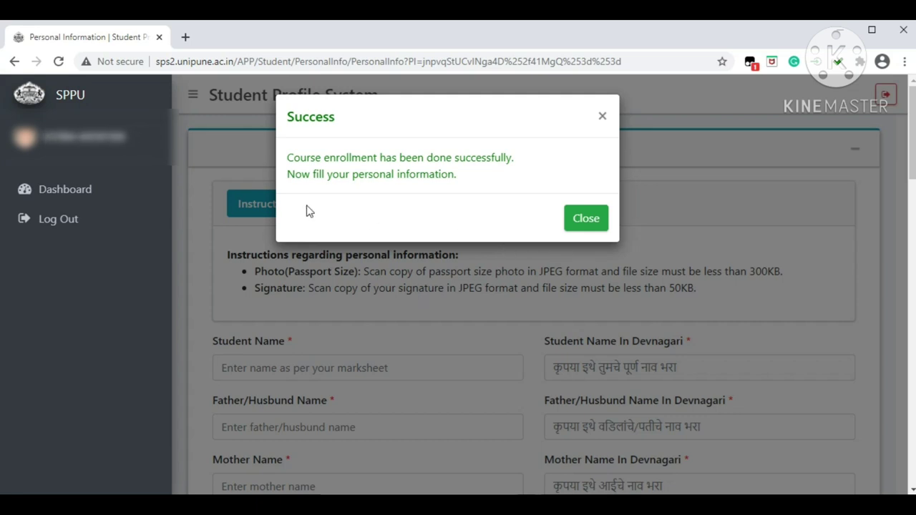
pyautogui.click(588, 225)
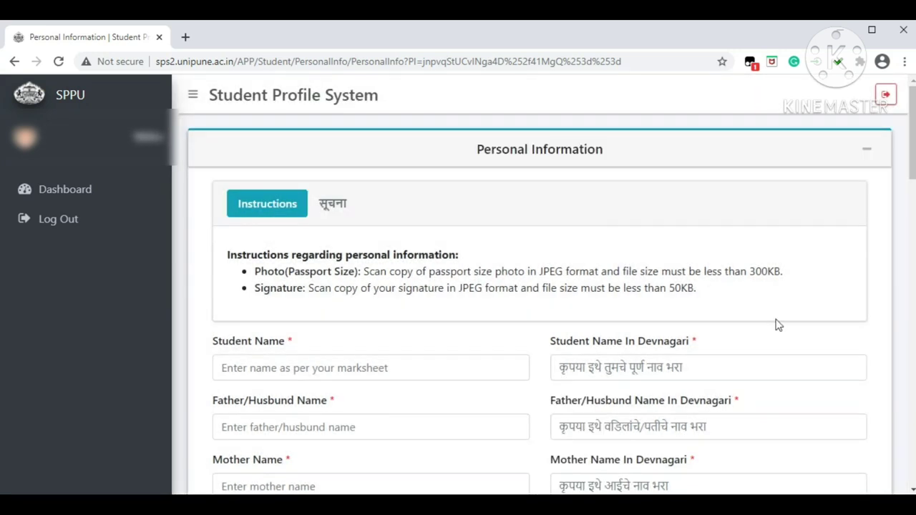
# - Fill the student, father/husband and mother names in English from saved suggestions
pyautogui.scroll(-3, 913, 150)
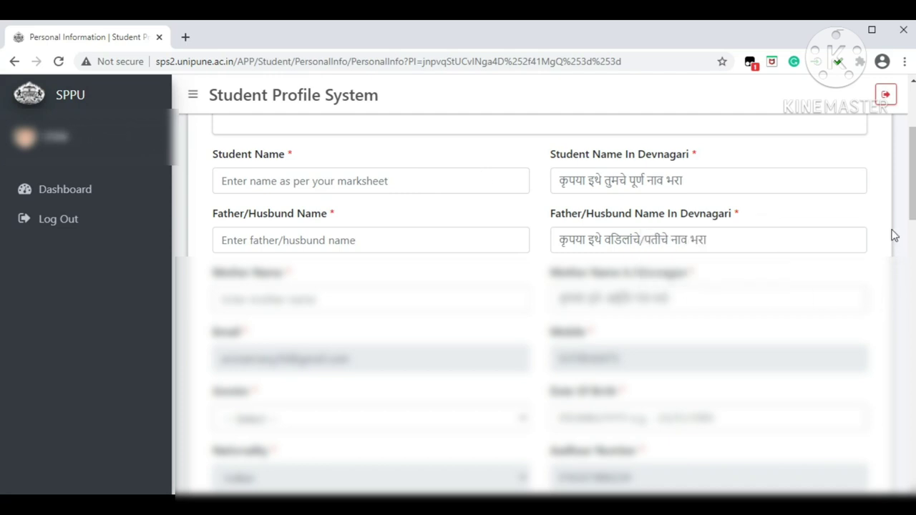
pyautogui.moveTo(422, 174)
pyautogui.click(383, 182)
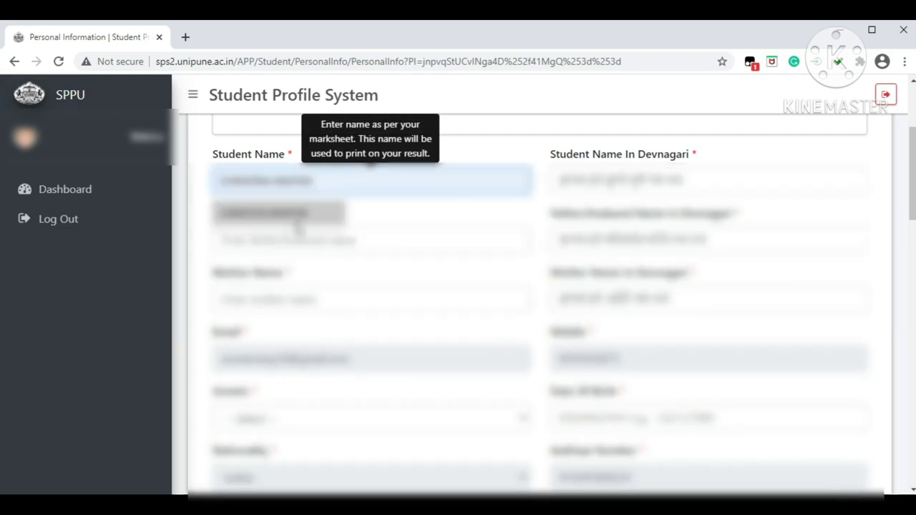
pyautogui.click(296, 227)
pyautogui.click(309, 237)
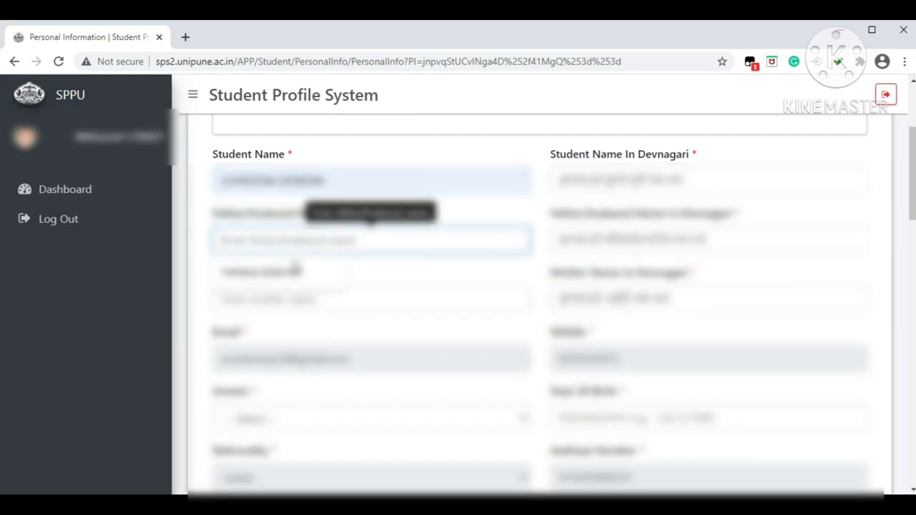
pyautogui.click(281, 275)
pyautogui.click(281, 300)
pyautogui.click(265, 342)
# - Fill the student, father/husband and mother names in Devnagari from saved suggestions
pyautogui.click(708, 190)
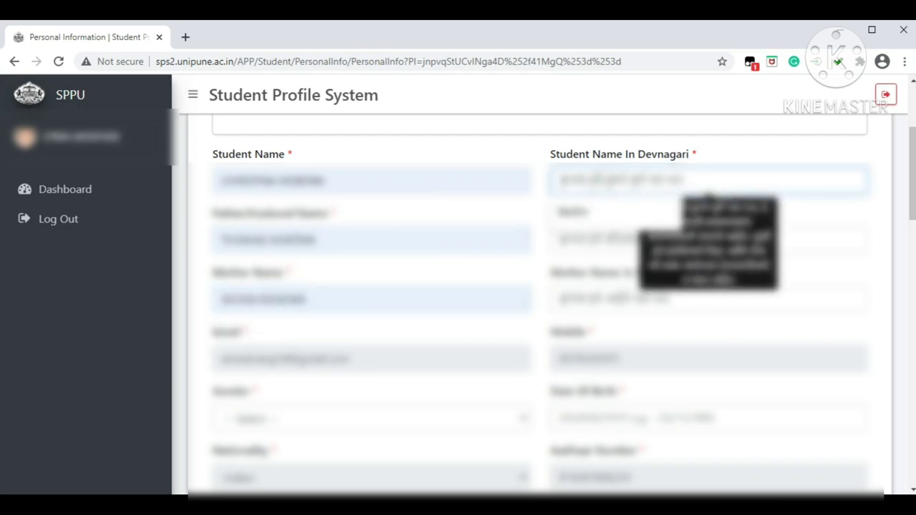
pyautogui.press('Down')
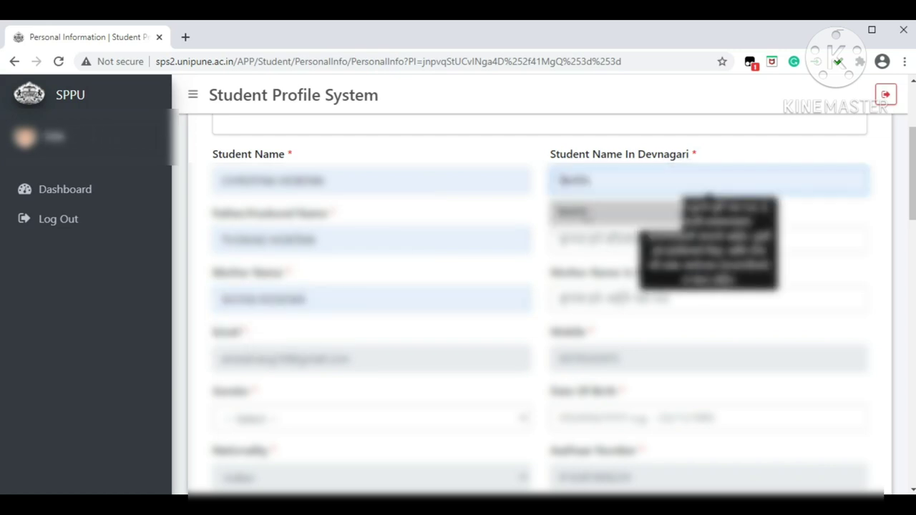
pyautogui.press('Return')
pyautogui.click(578, 241)
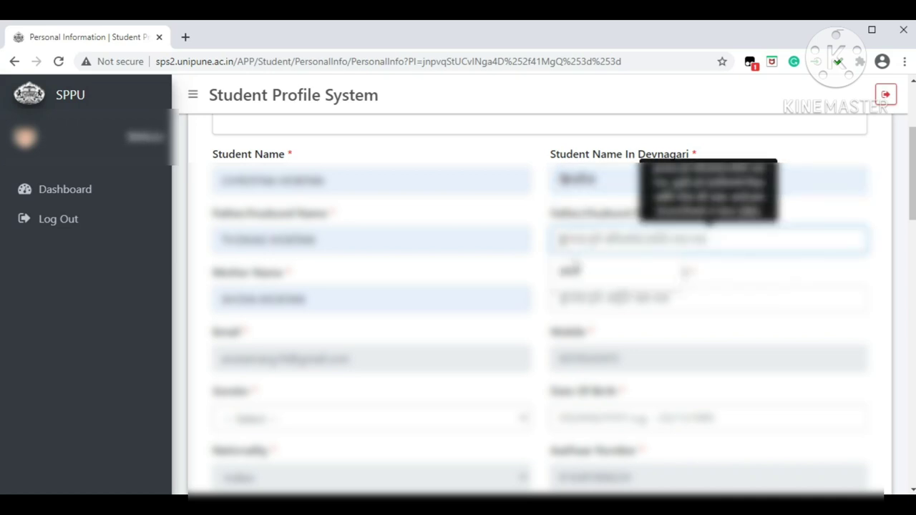
pyautogui.click(571, 270)
pyautogui.click(579, 299)
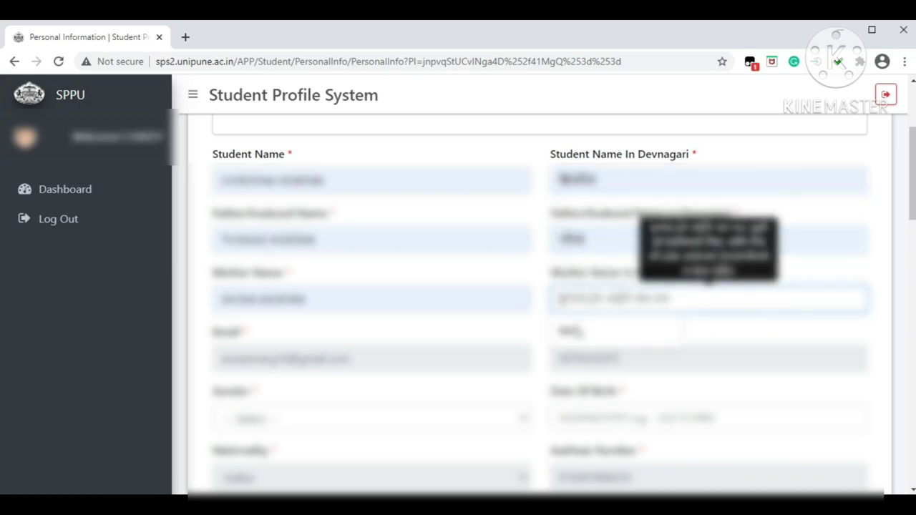
pyautogui.click(577, 330)
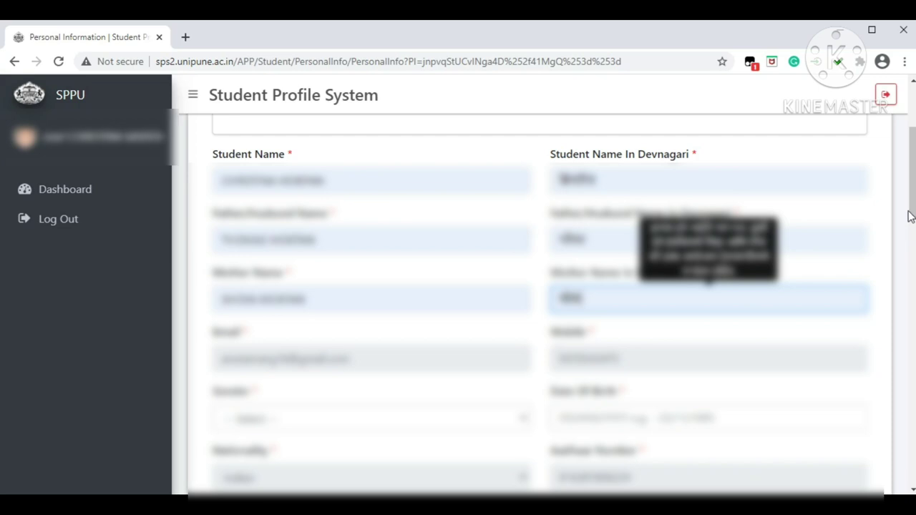
pyautogui.scroll(-3, 913, 203)
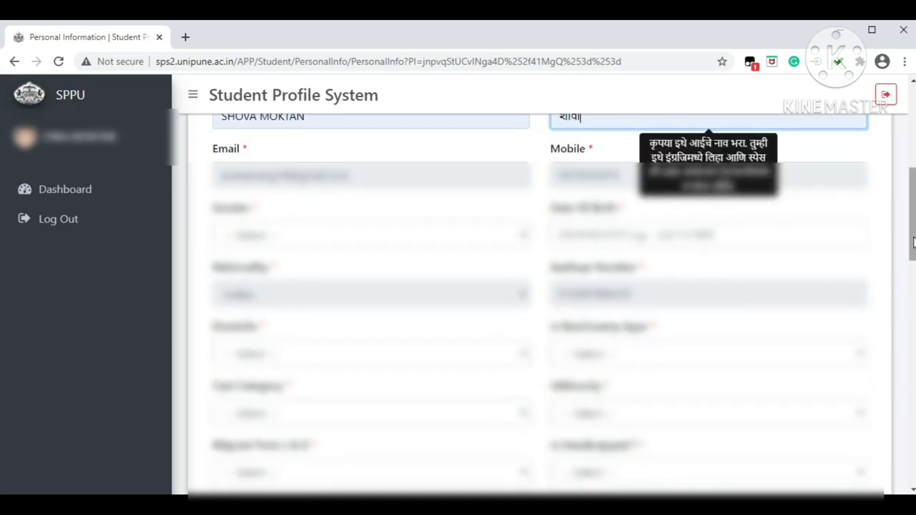
# - Set gender to Female and begin entering the date of birth
pyautogui.click(527, 234)
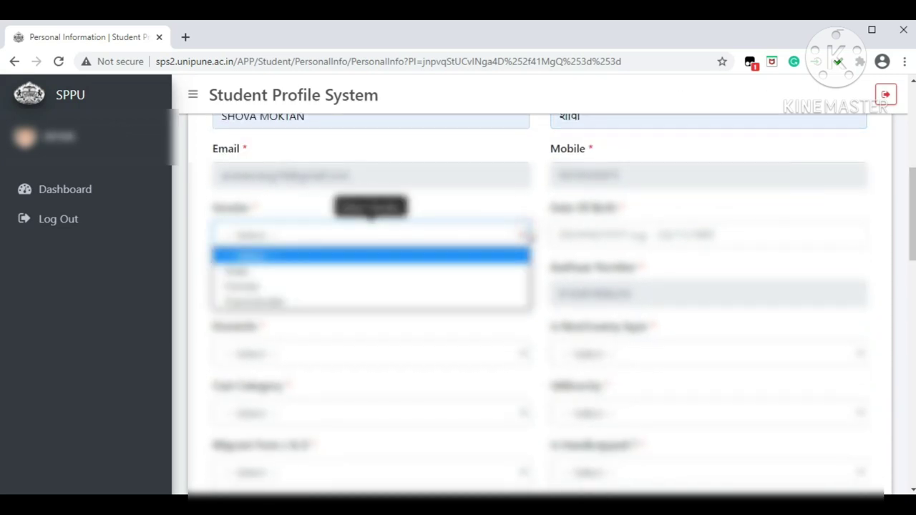
pyautogui.click(471, 286)
pyautogui.click(708, 229)
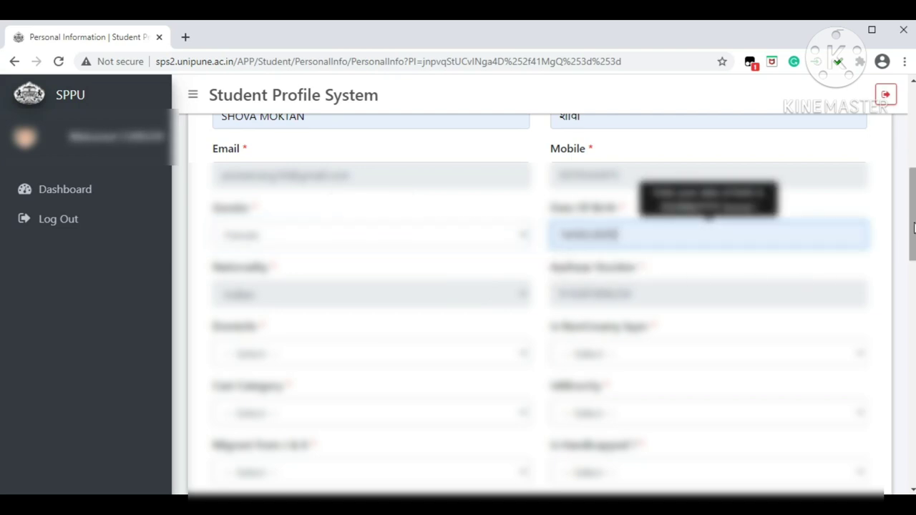
pyautogui.scroll(-1, 913, 243)
pyautogui.scroll(-1, 913, 243)
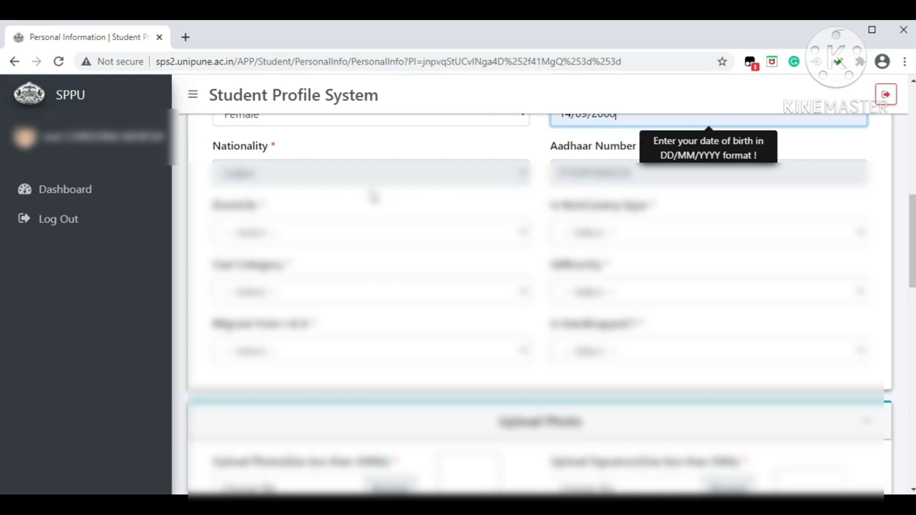
# - Choose the student's domicile from the Domicile dropdown
pyautogui.click(522, 234)
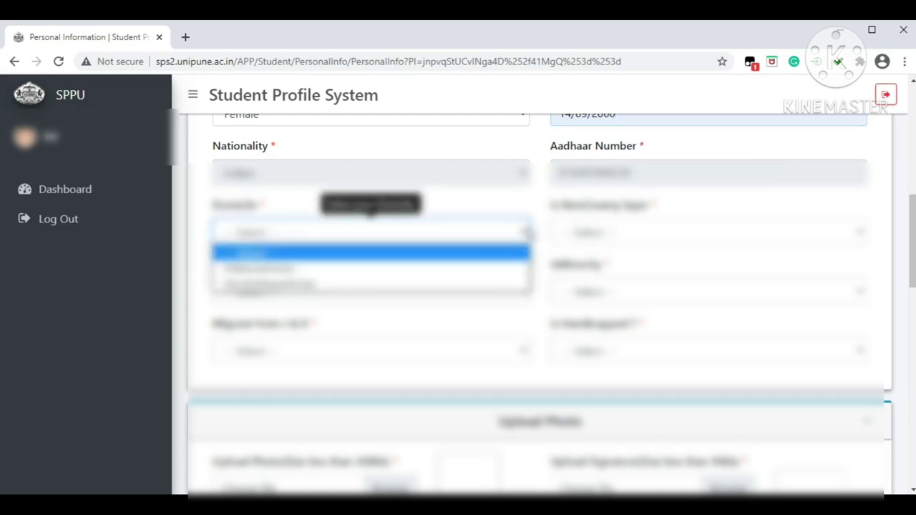
pyautogui.click(526, 232)
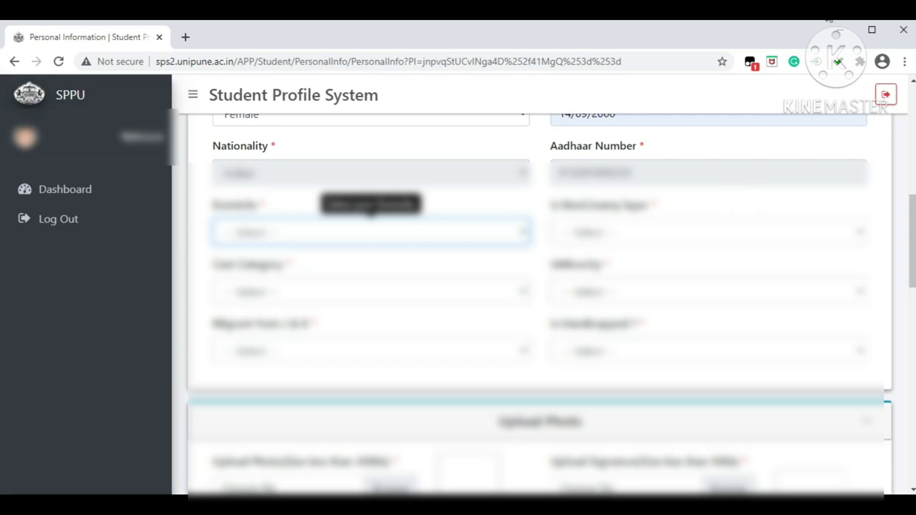
pyautogui.click(529, 237)
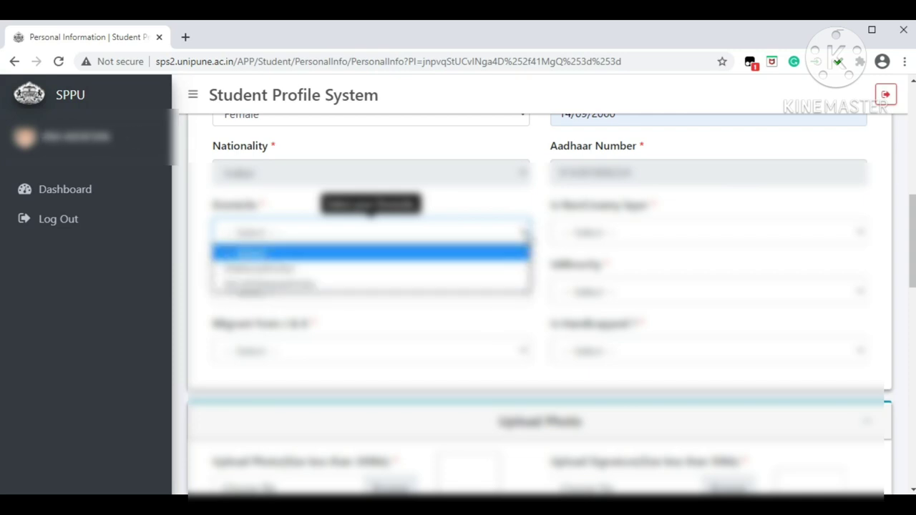
pyautogui.click(537, 223)
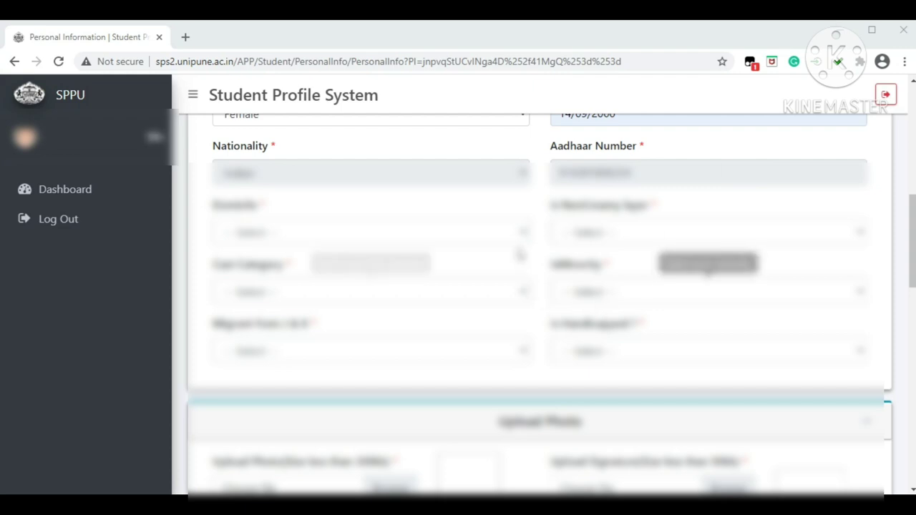
pyautogui.click(520, 230)
pyautogui.click(486, 266)
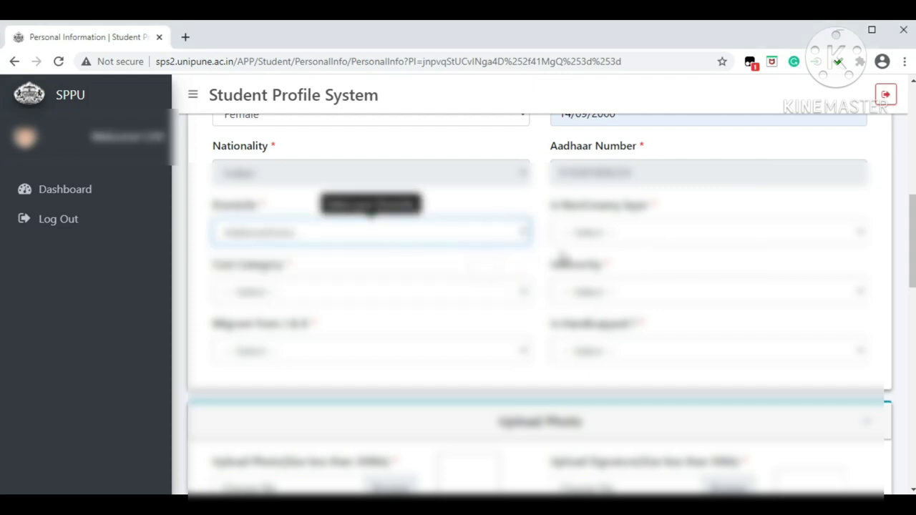
# - Answer the question below Aadhaar Number, pick the caste category and answer Minority
pyautogui.click(691, 247)
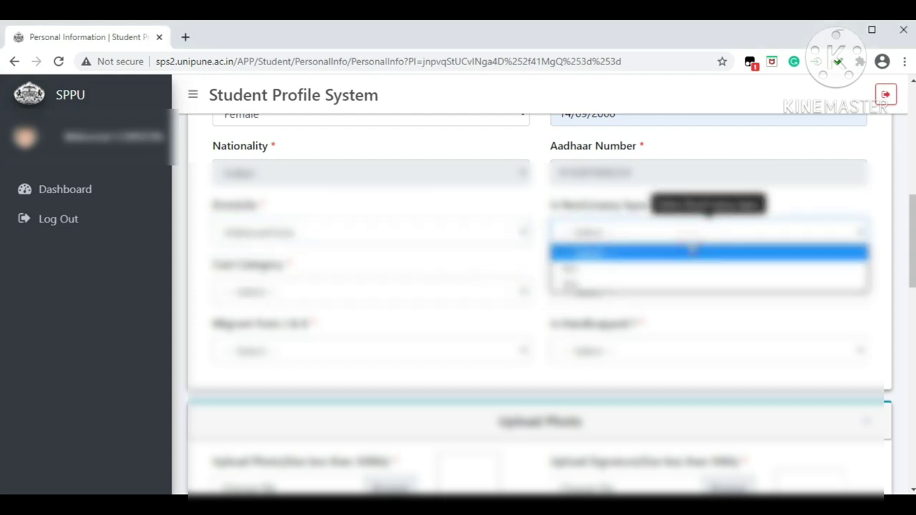
pyautogui.click(647, 272)
pyautogui.click(519, 292)
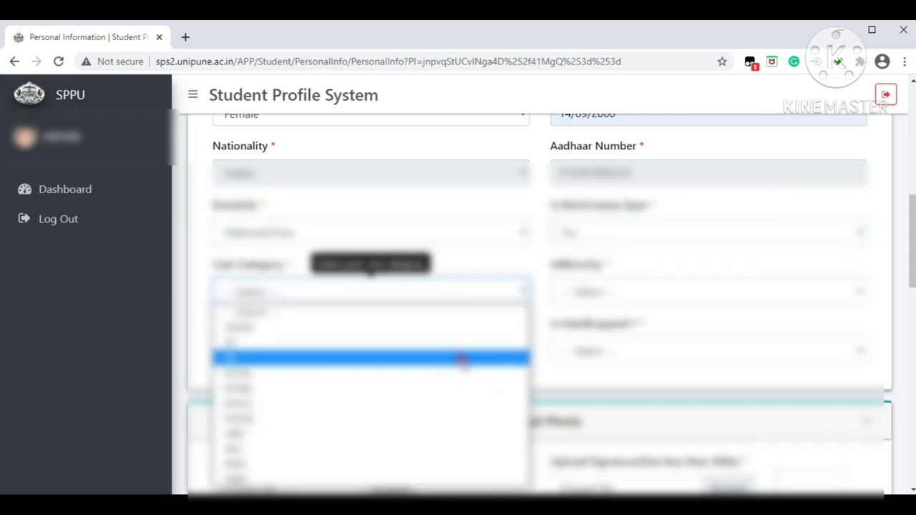
pyautogui.click(464, 360)
pyautogui.click(641, 293)
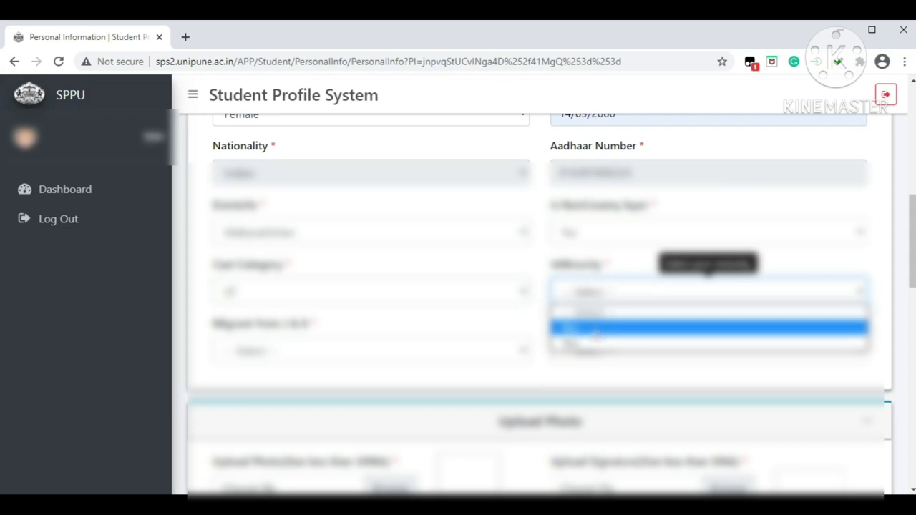
pyautogui.click(595, 329)
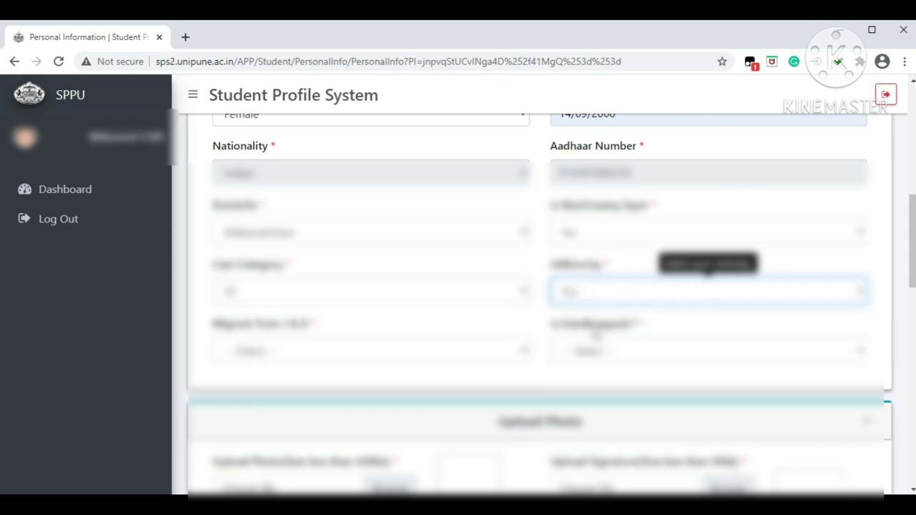
# - Set Migrant from J & K and Is Handicapped to No, then highlight the photo size limit
pyautogui.click(526, 351)
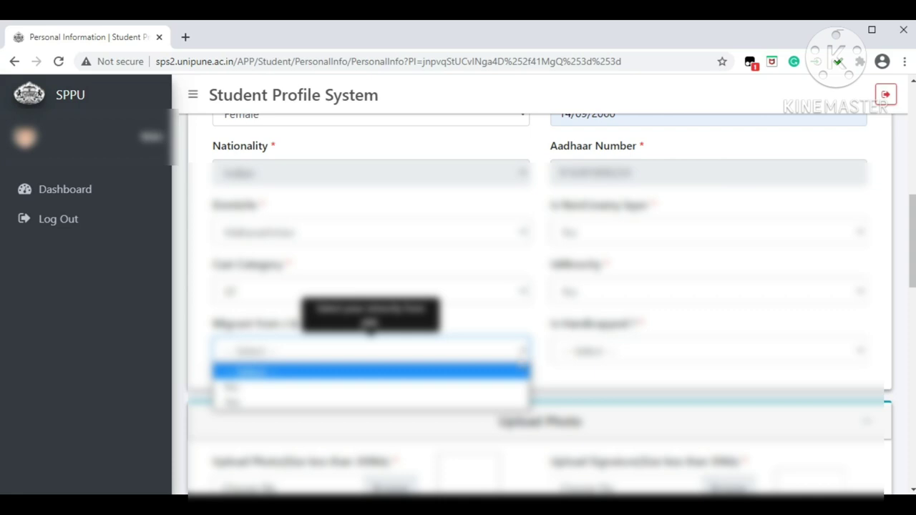
pyautogui.click(501, 384)
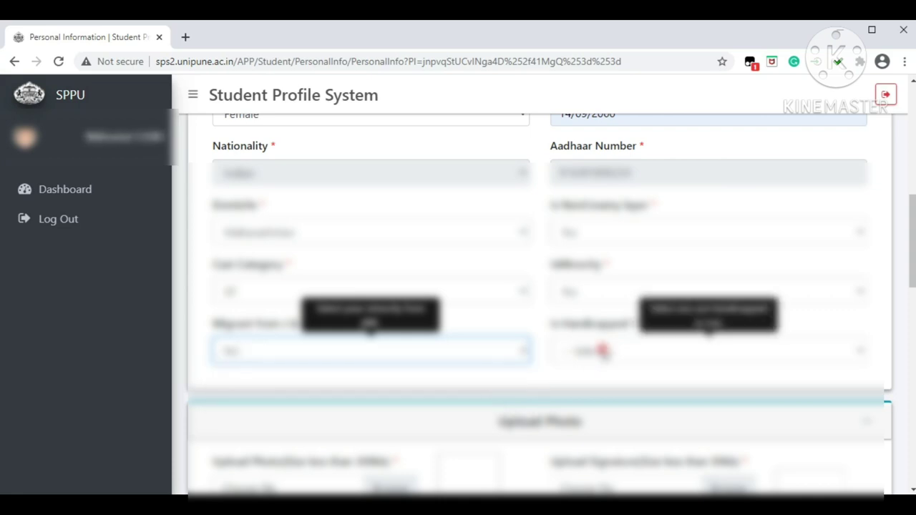
pyautogui.click(602, 352)
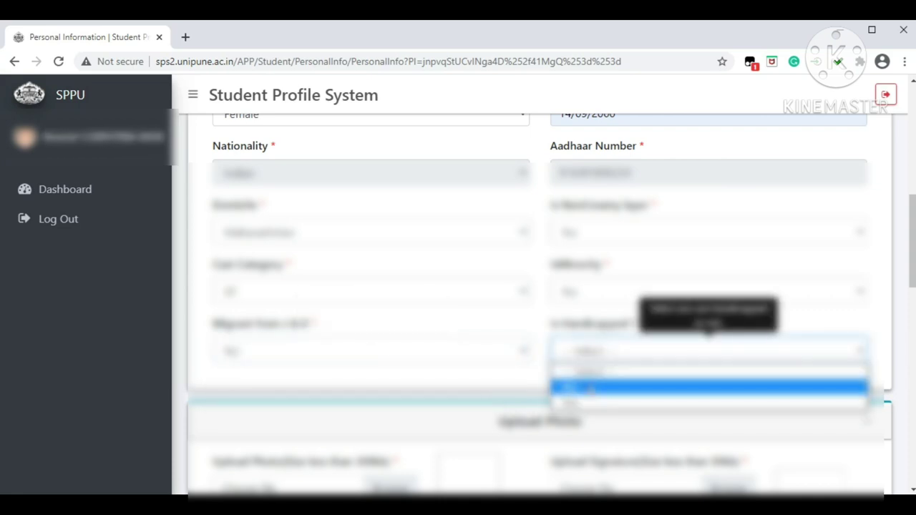
pyautogui.press('Up')
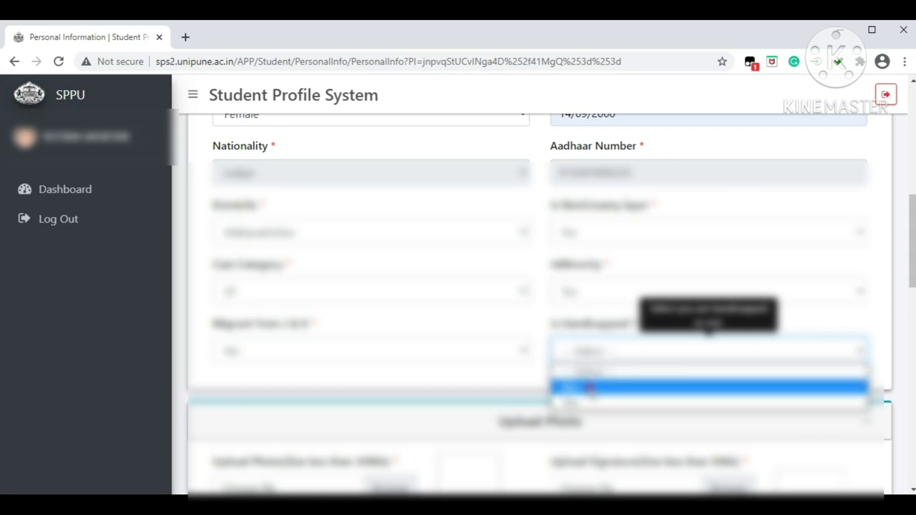
pyautogui.click(598, 387)
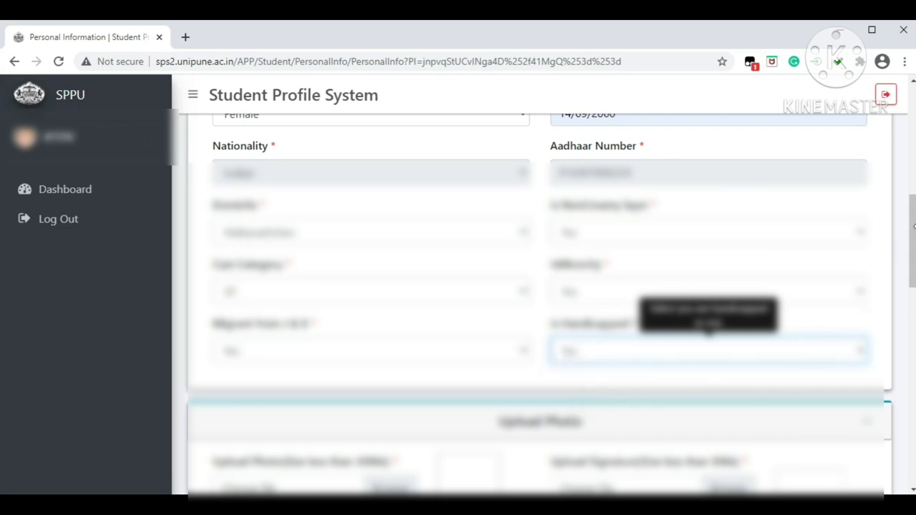
pyautogui.moveTo(913, 226); pyautogui.dragTo(913, 277)
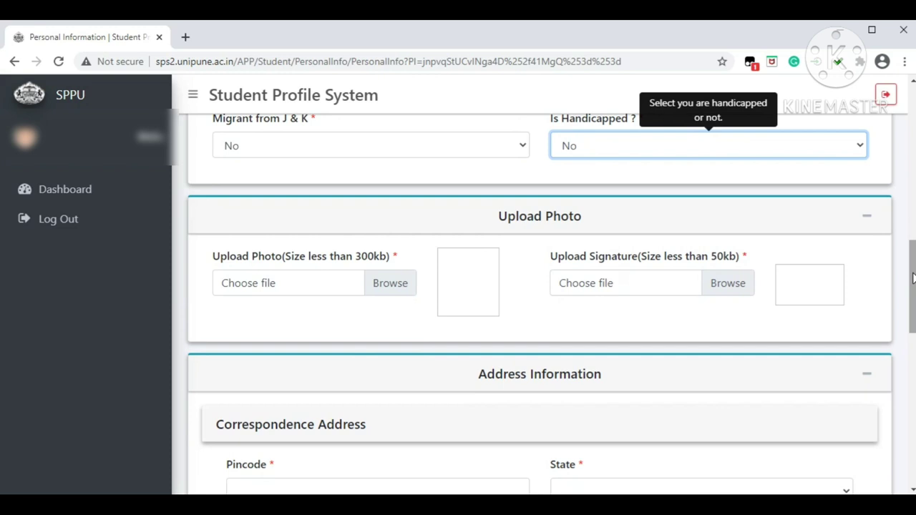
pyautogui.moveTo(212, 256); pyautogui.dragTo(393, 261)
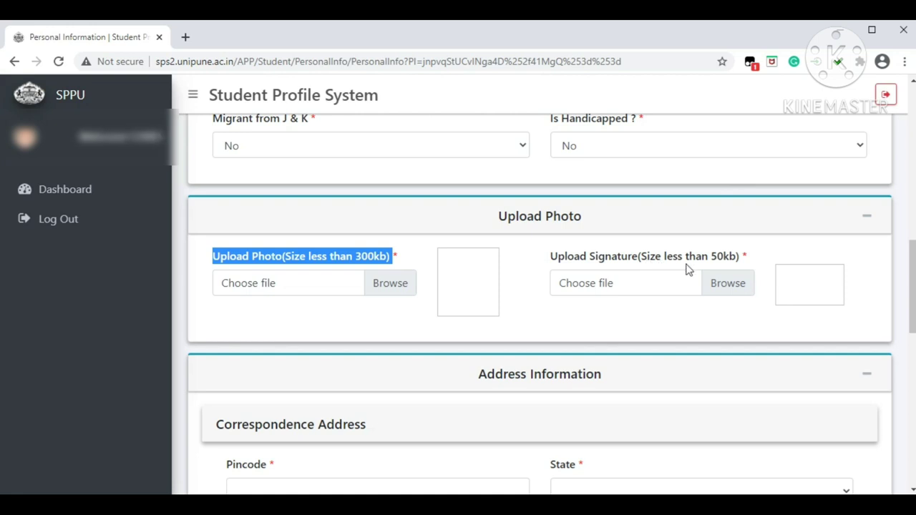
# - Upload the student's passport photo
pyautogui.click(392, 285)
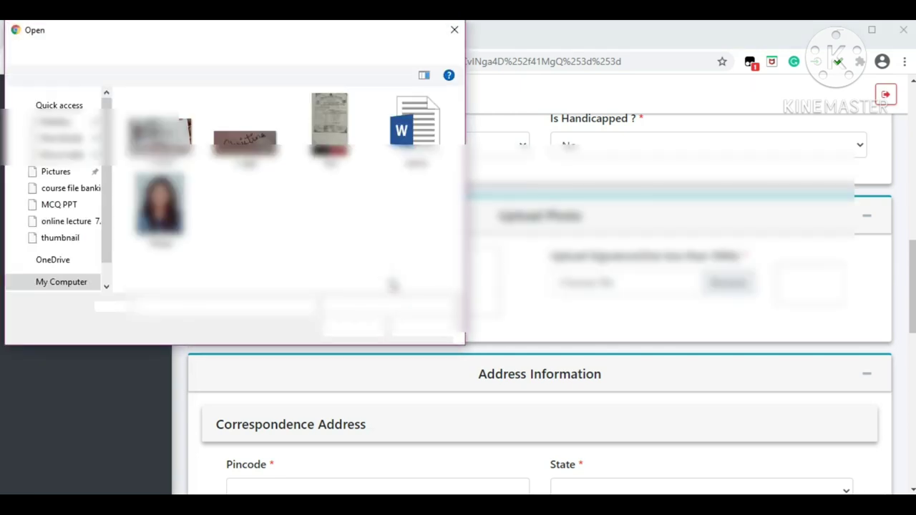
pyautogui.click(170, 203)
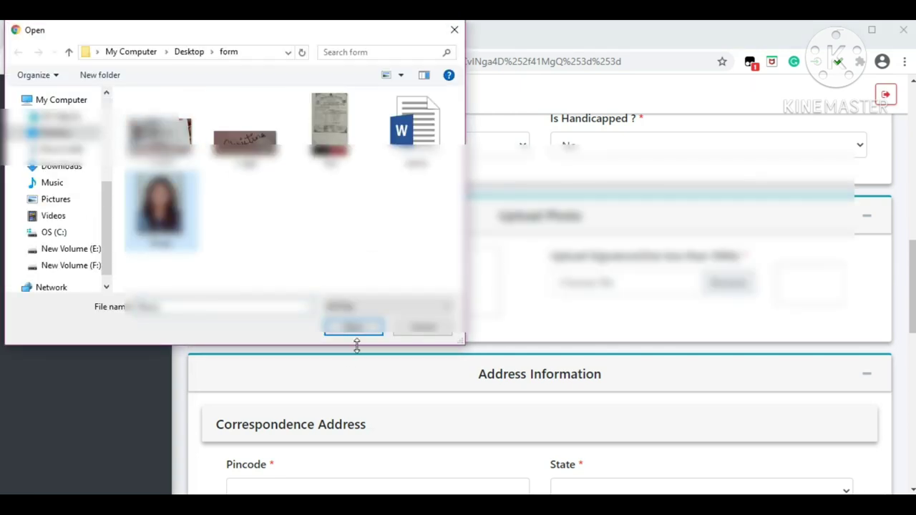
pyautogui.click(353, 328)
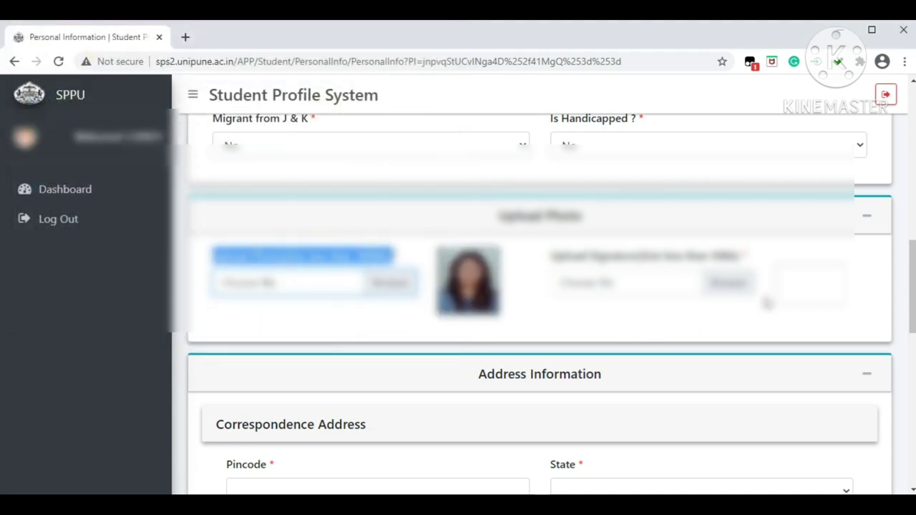
# - Upload the student's signature image
pyautogui.click(729, 284)
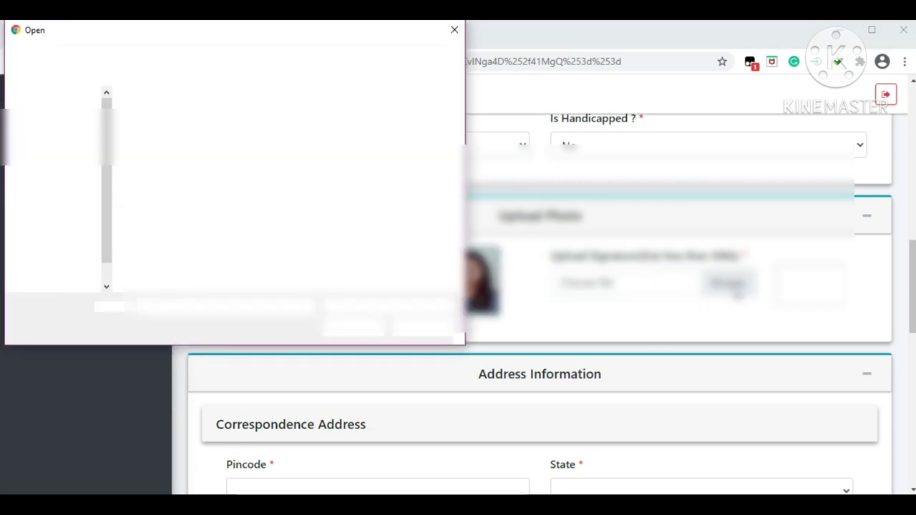
pyautogui.click(247, 136)
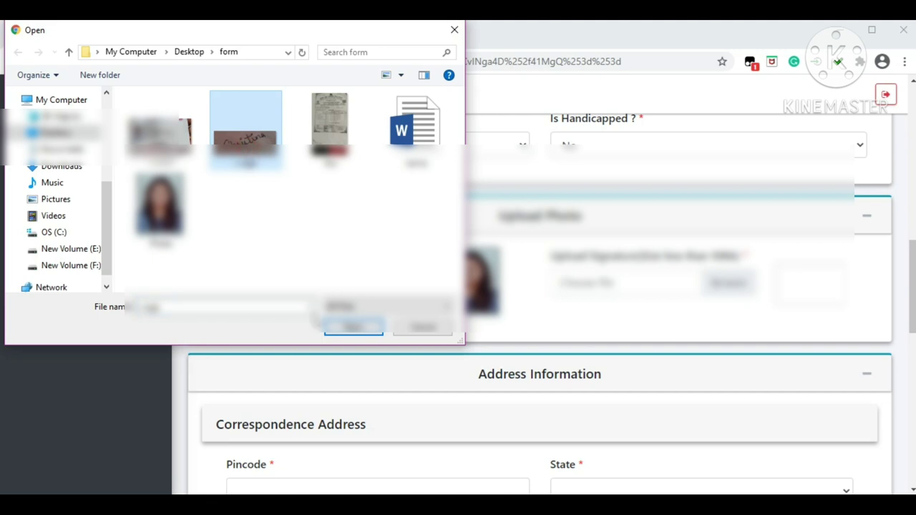
pyautogui.click(352, 328)
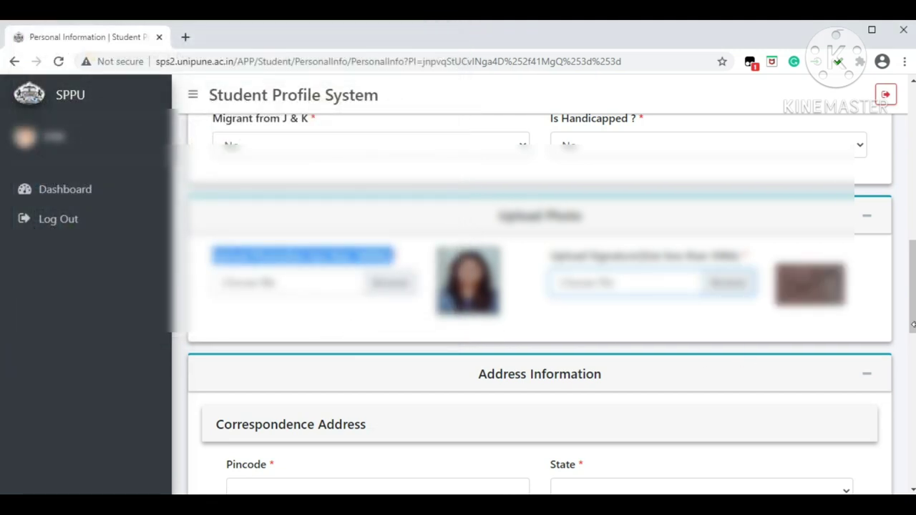
pyautogui.scroll(-3, 913, 309)
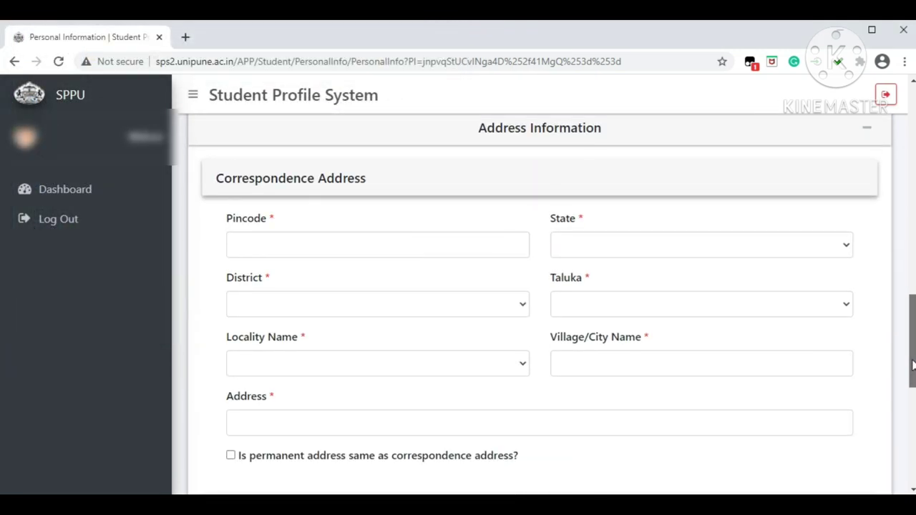
# - Enter correspondence pincode 411033 and set State to Maharashtra
pyautogui.click(441, 250)
pyautogui.write('411033')
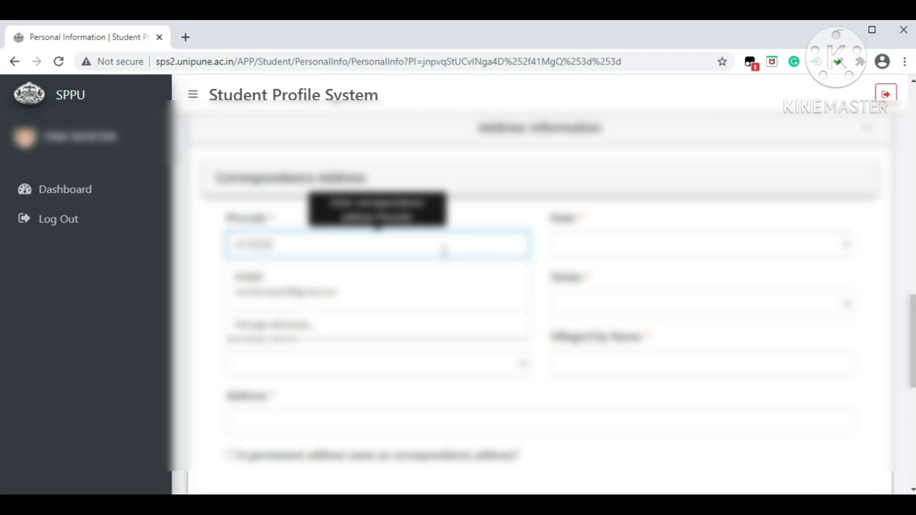
pyautogui.click(583, 245)
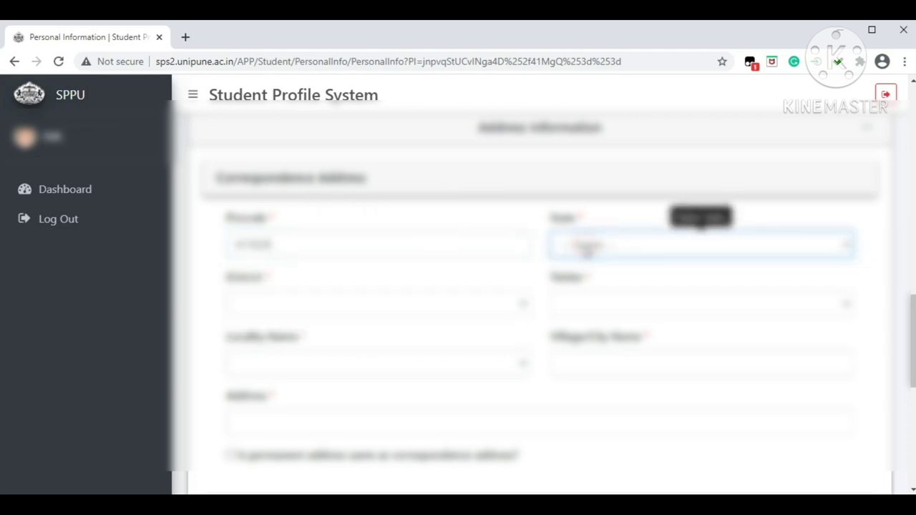
pyautogui.click(846, 242)
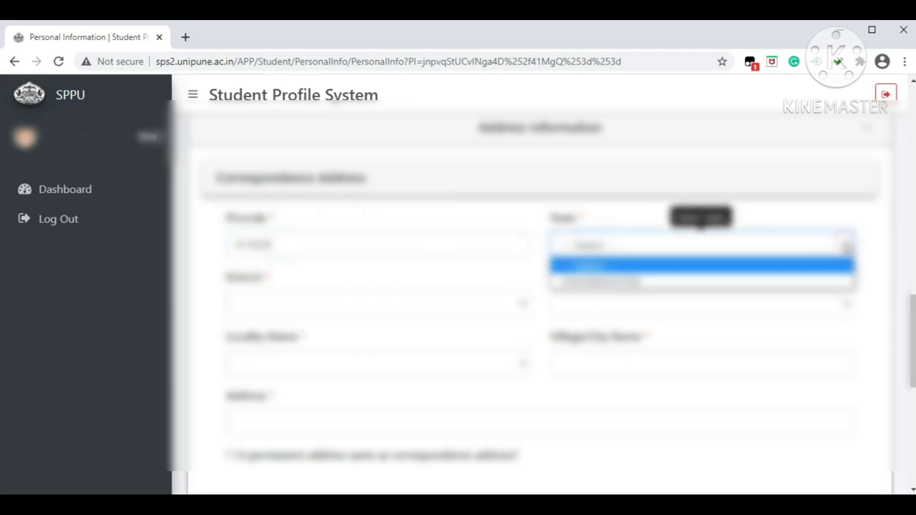
pyautogui.click(808, 281)
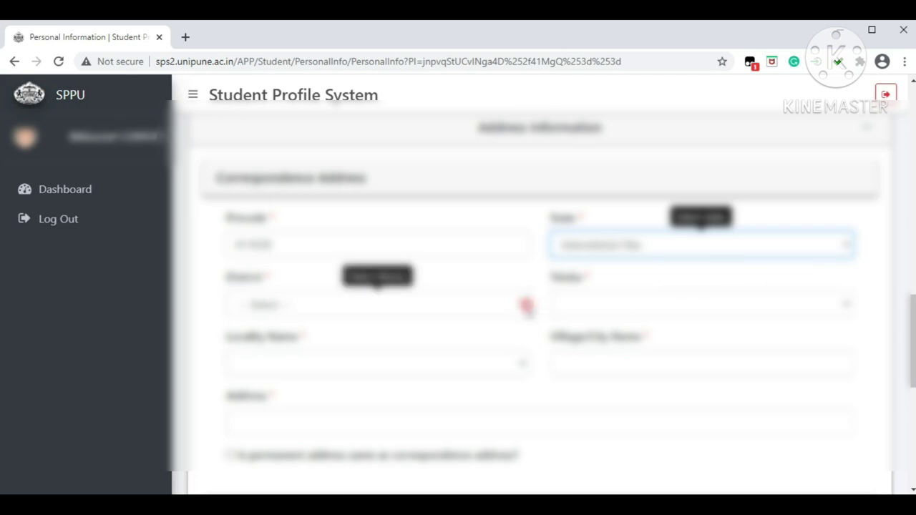
# - Choose the correspondence district, taluka and locality name
pyautogui.click(526, 306)
pyautogui.click(491, 339)
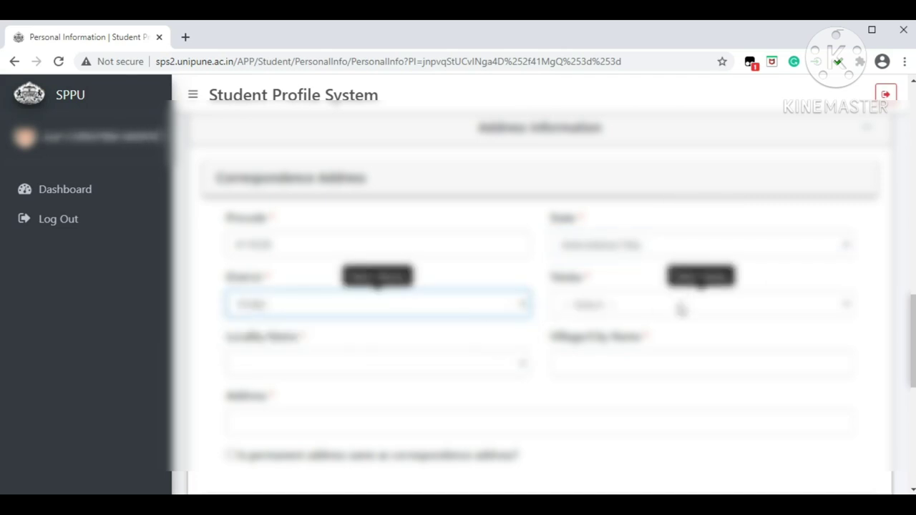
pyautogui.click(680, 309)
pyautogui.click(658, 343)
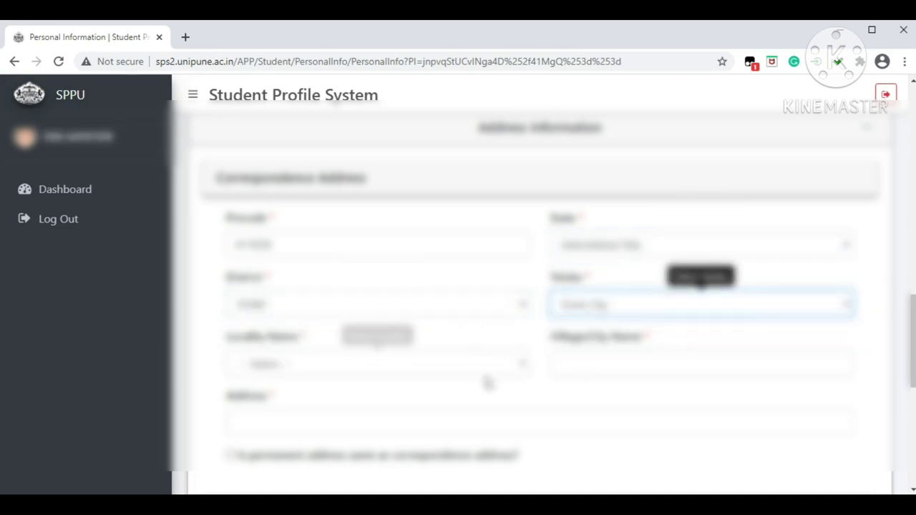
pyautogui.click(507, 366)
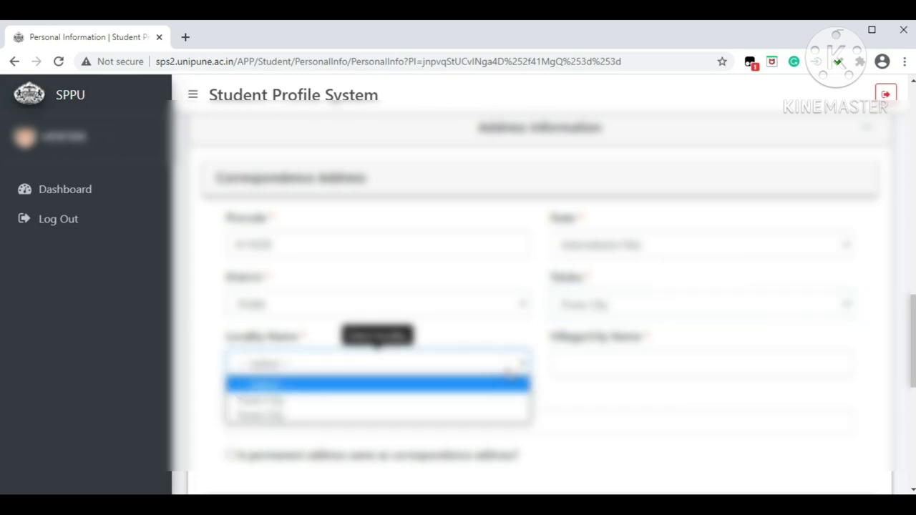
pyautogui.click(489, 401)
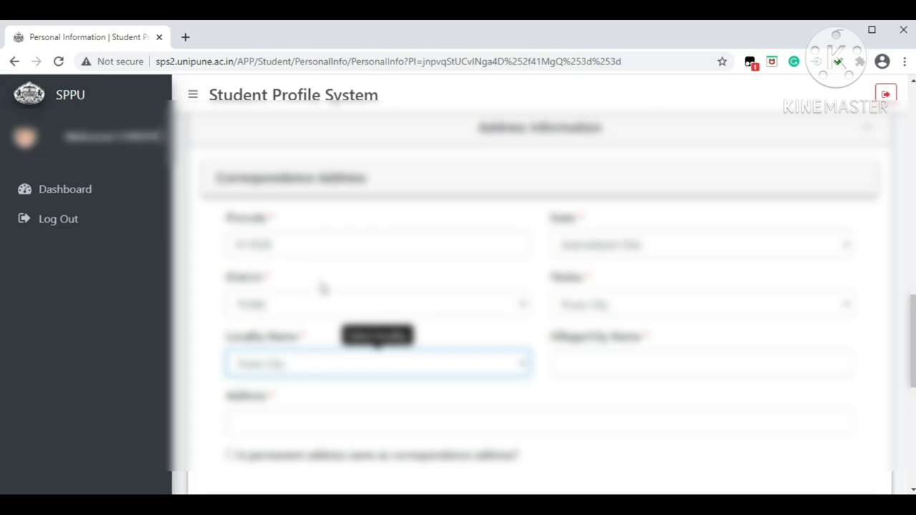
# - Enter village/city 'PuPu' and fill in the street address line
pyautogui.click(618, 367)
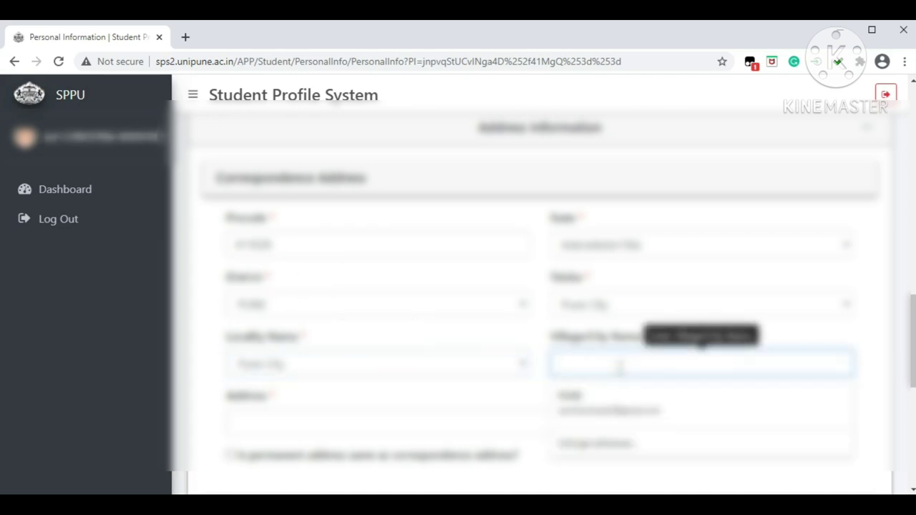
pyautogui.write('Pu')
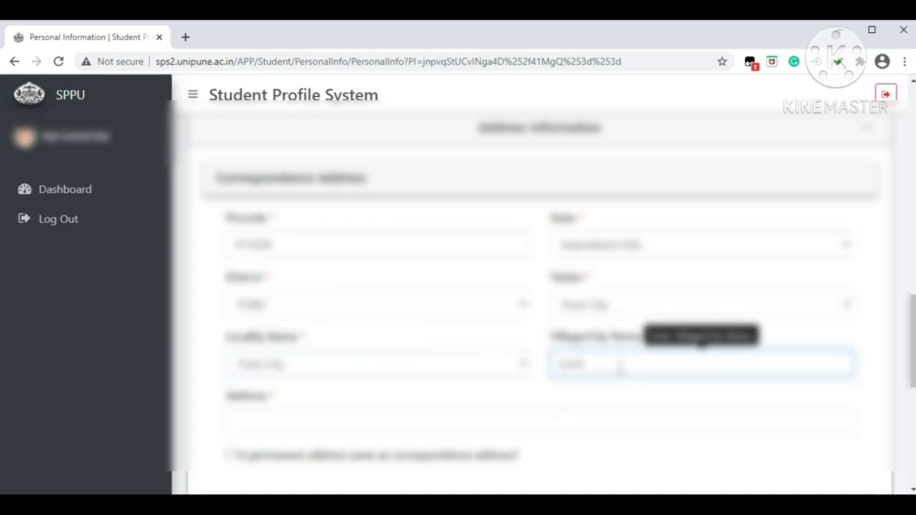
pyautogui.write('Pu')
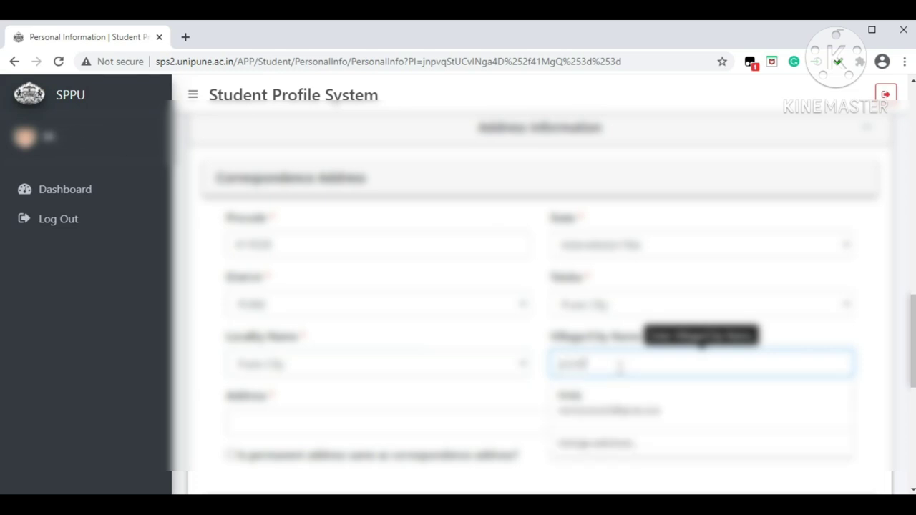
pyautogui.click(330, 423)
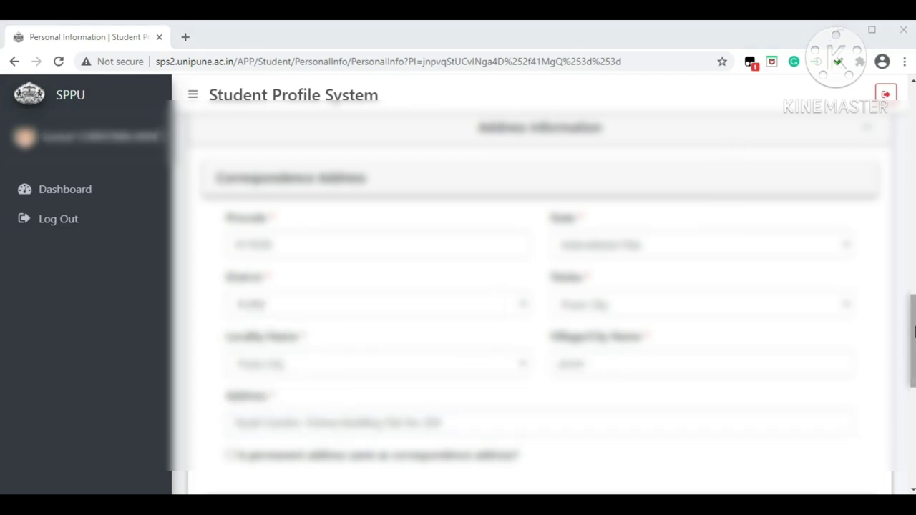
pyautogui.scroll(-3, 914, 329)
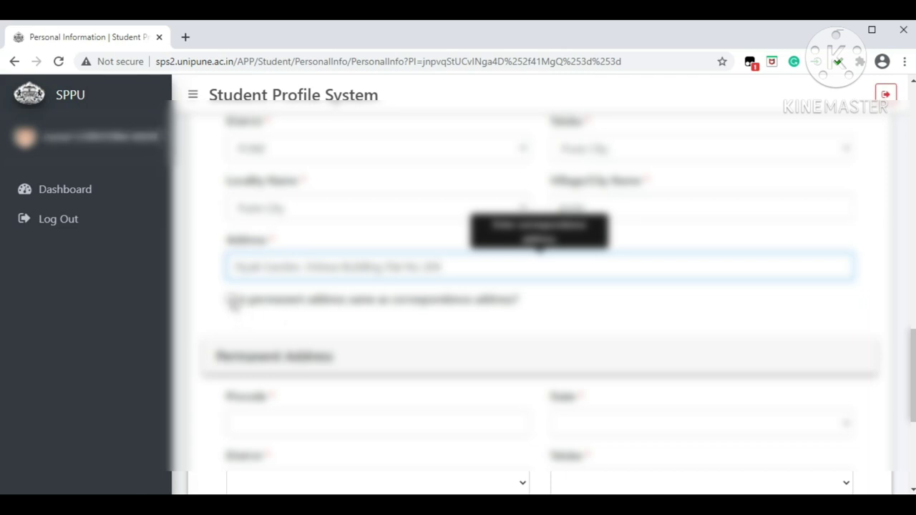
# - Tick 'permanent address same as correspondence address' and save the personal information
pyautogui.click(230, 299)
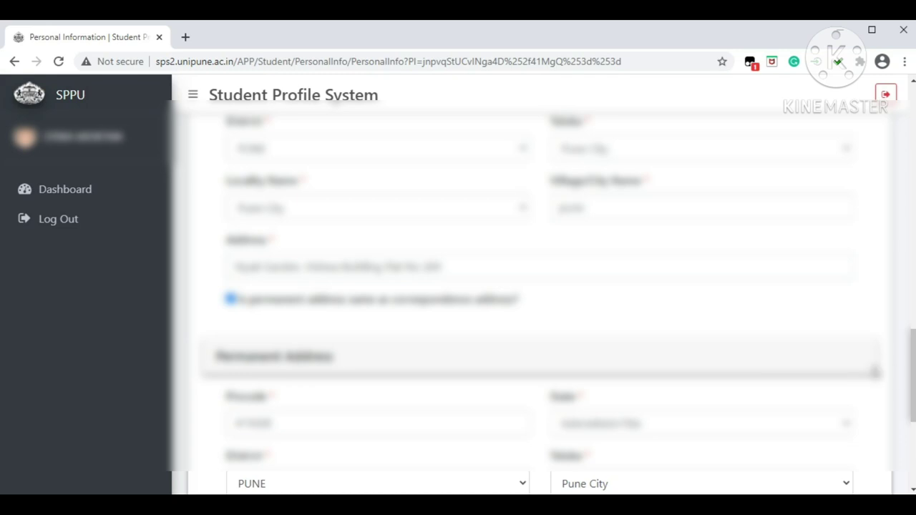
pyautogui.moveTo(907, 374); pyautogui.dragTo(911, 444)
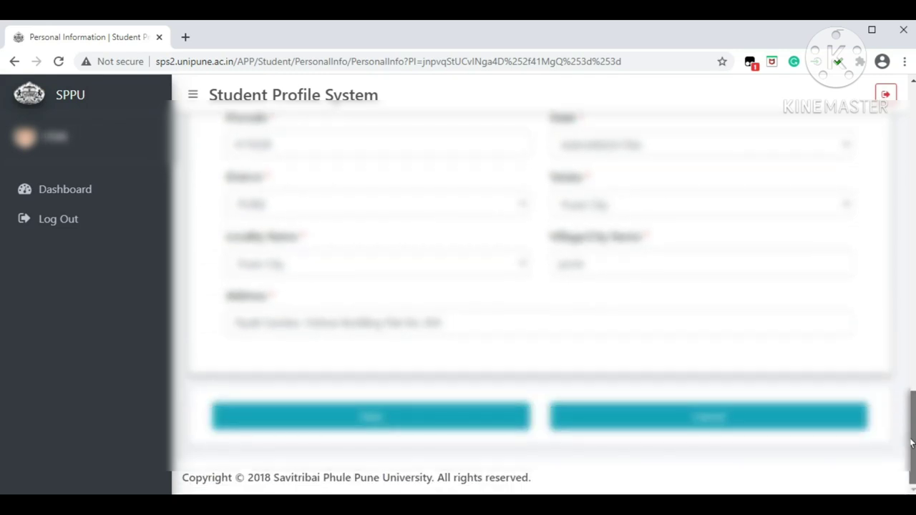
pyautogui.click(395, 421)
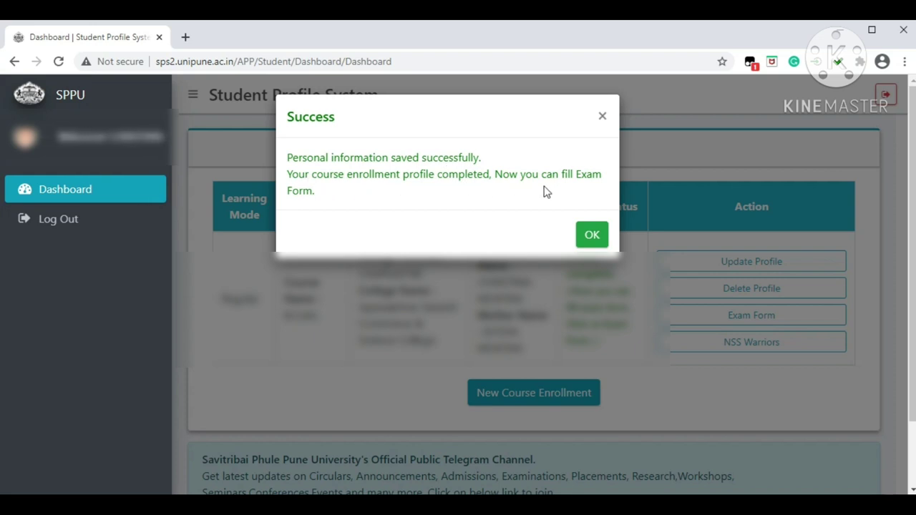
# - Close the save Success dialog with OK
pyautogui.click(595, 231)
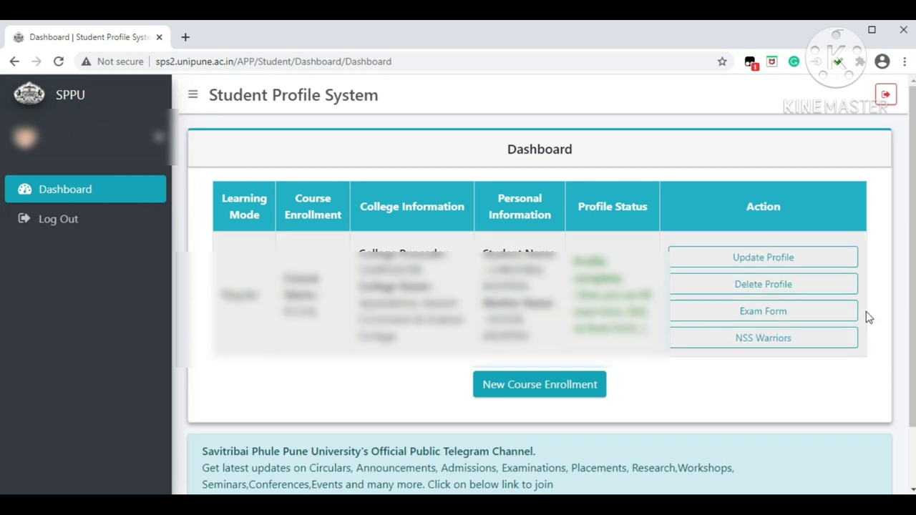
# - Open Exam Form, select First Year and create a new application
pyautogui.click(756, 317)
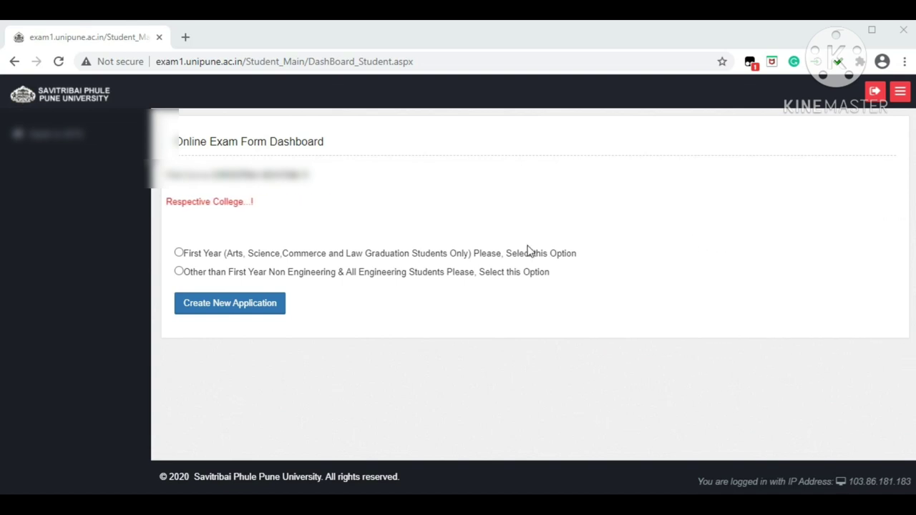
pyautogui.click(179, 253)
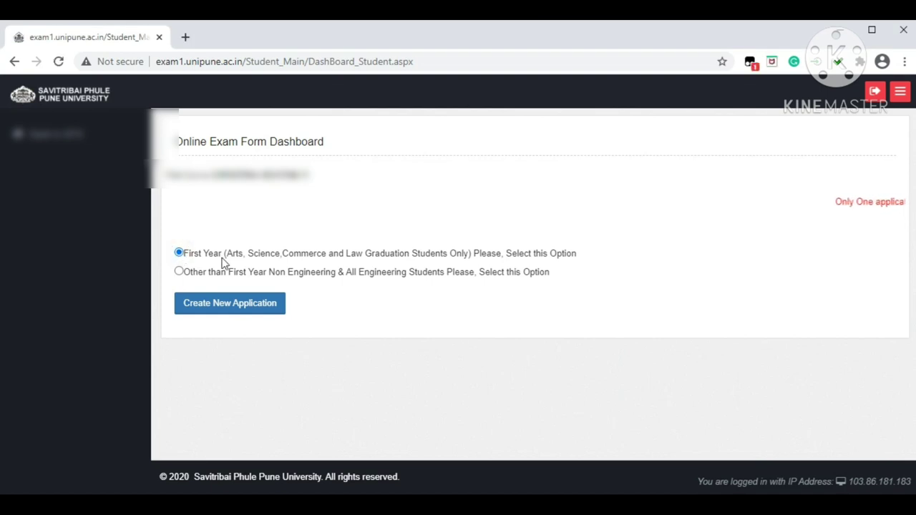
pyautogui.click(212, 311)
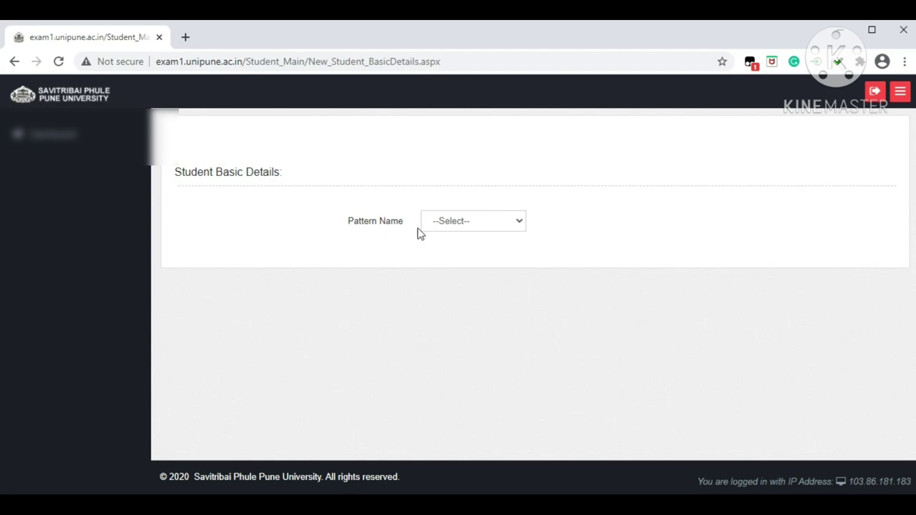
# - Choose BACHELOR OF COMMERCE 2019 Credit Pattern as Pattern Name and submit the basic details
pyautogui.click(520, 224)
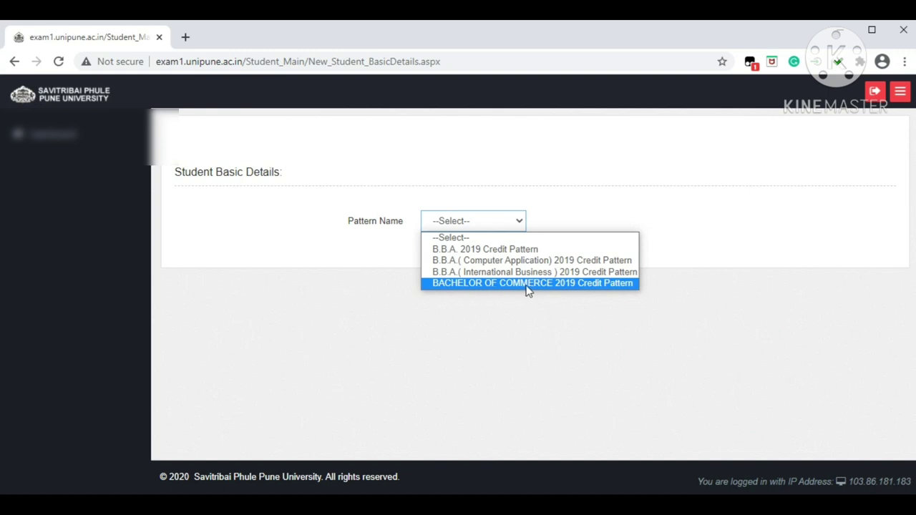
pyautogui.click(604, 284)
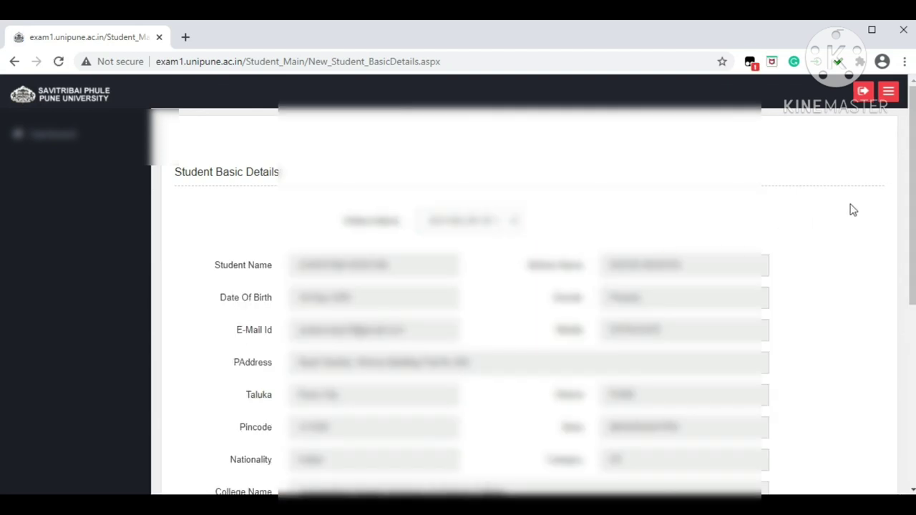
pyautogui.moveTo(912, 147); pyautogui.dragTo(912, 224)
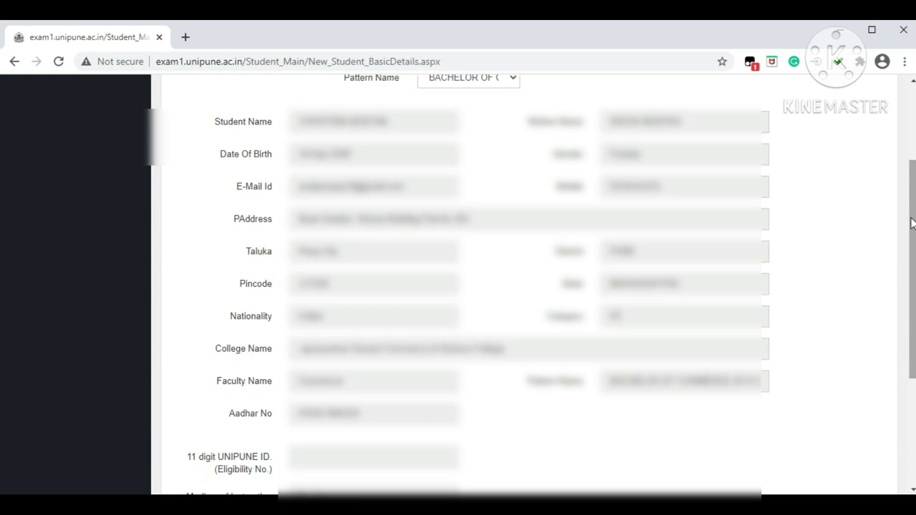
pyautogui.moveTo(911, 223); pyautogui.dragTo(913, 281)
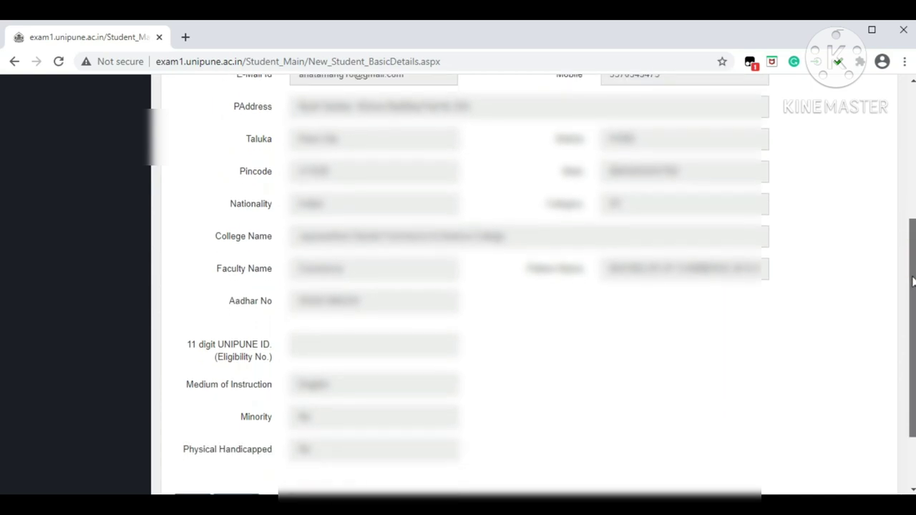
pyautogui.moveTo(912, 297); pyautogui.dragTo(913, 326)
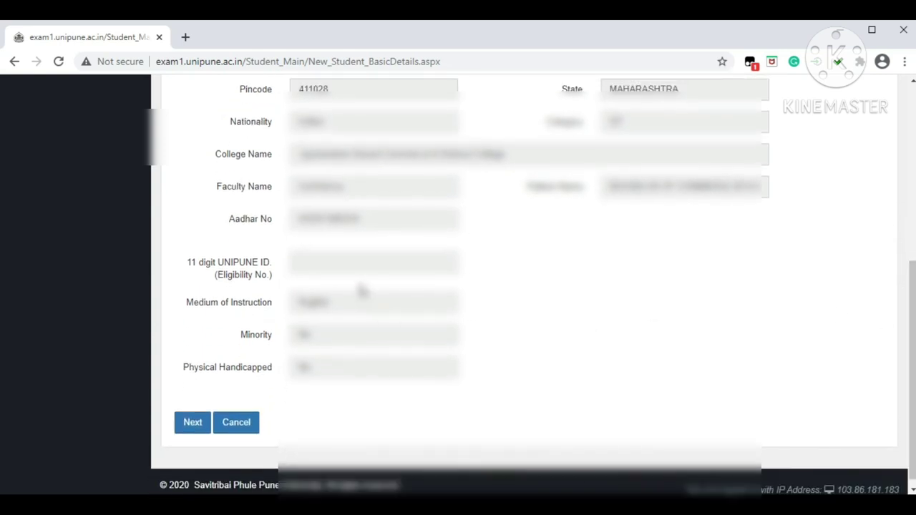
pyautogui.click(192, 425)
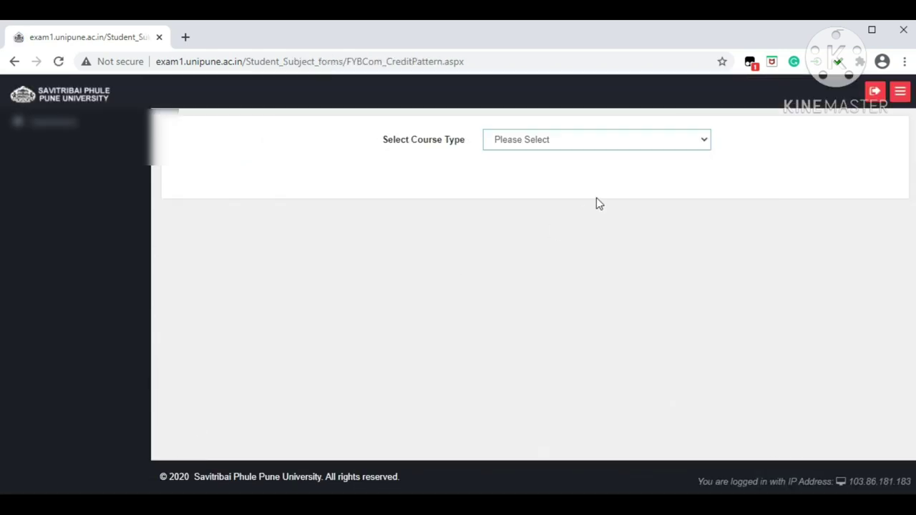
# - Set the course type to Regular on the SPPU Online Exam Form
pyautogui.click(651, 139)
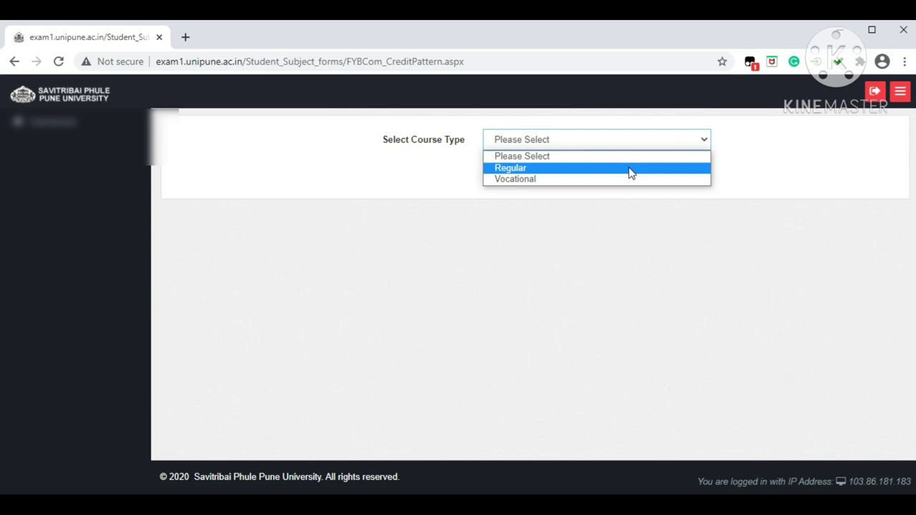
pyautogui.click(631, 170)
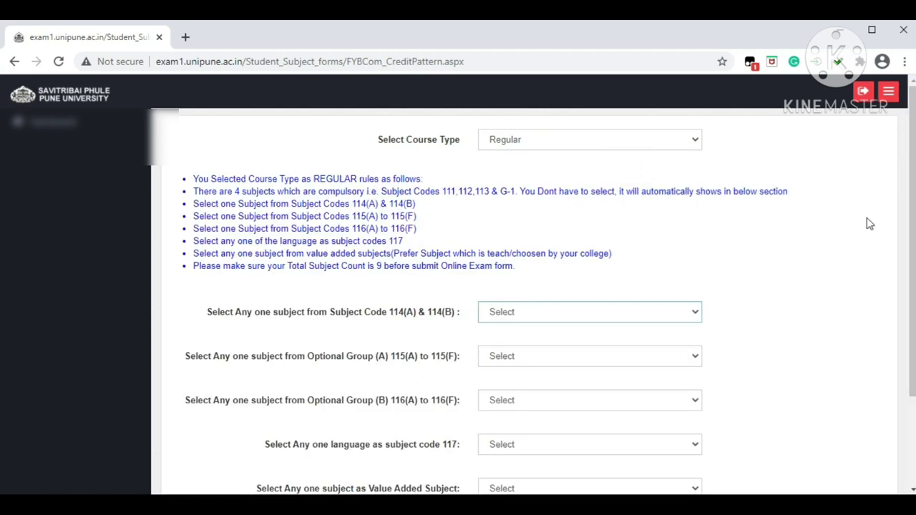
pyautogui.moveTo(913, 179); pyautogui.dragTo(914, 215)
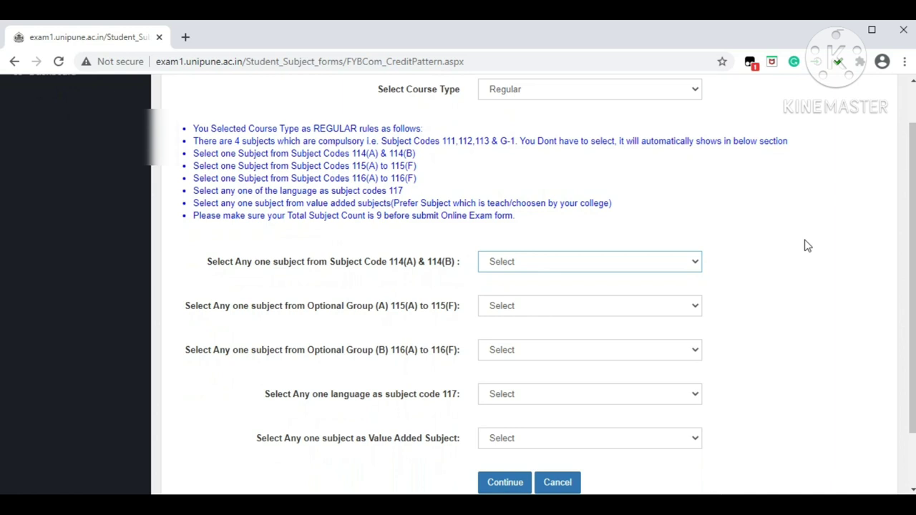
# - Choose Business Mathematics and Statistics - I, Banking and Finance - I, Marketing and Salesmanship - I, and Additional English - I
pyautogui.click(697, 266)
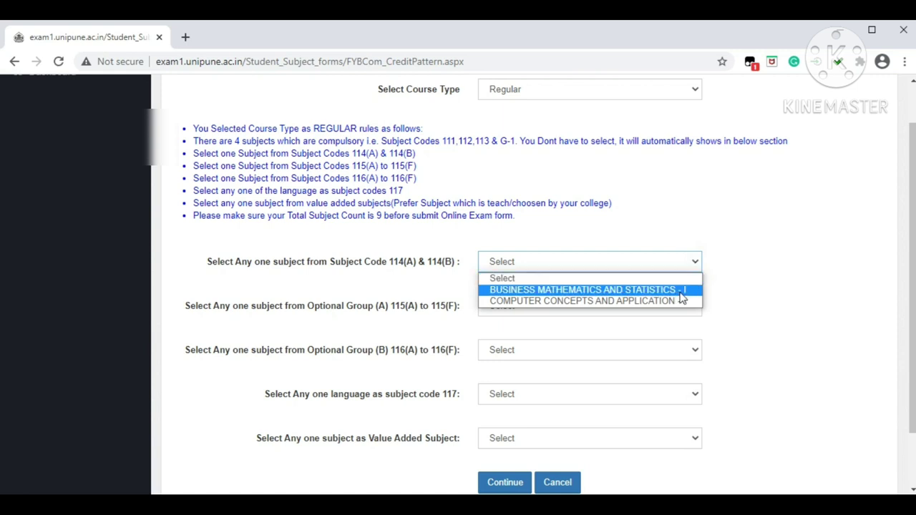
pyautogui.click(666, 291)
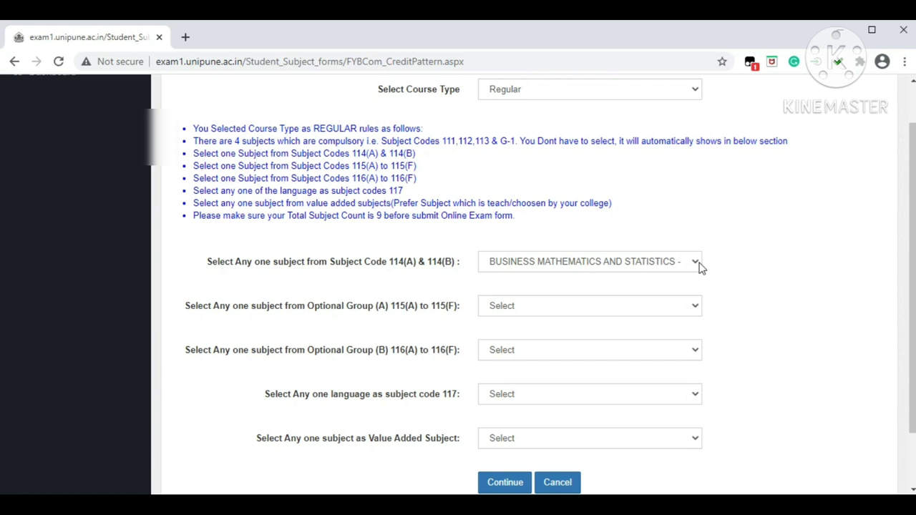
pyautogui.click(697, 308)
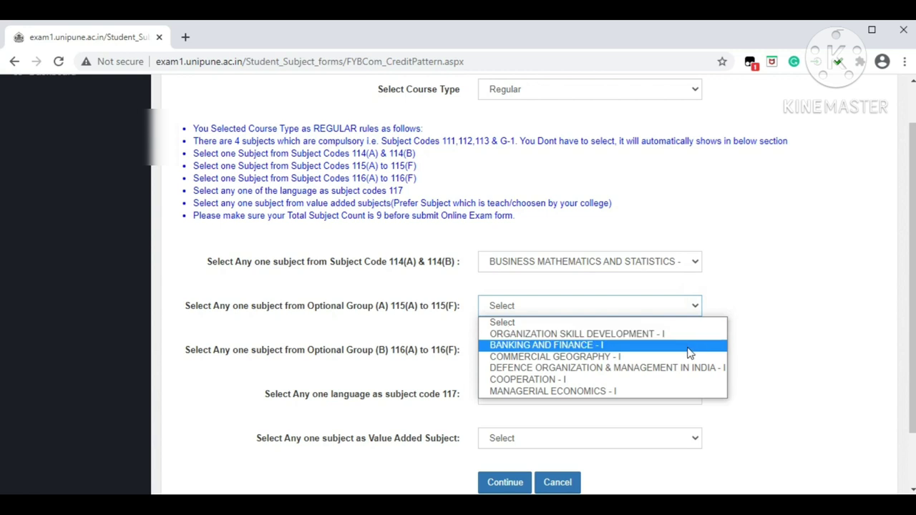
pyautogui.click(595, 345)
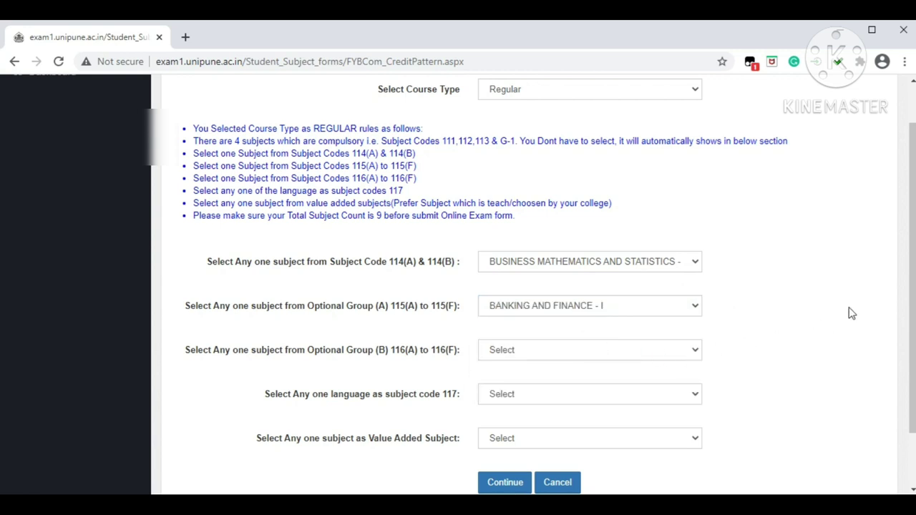
pyautogui.click(696, 350)
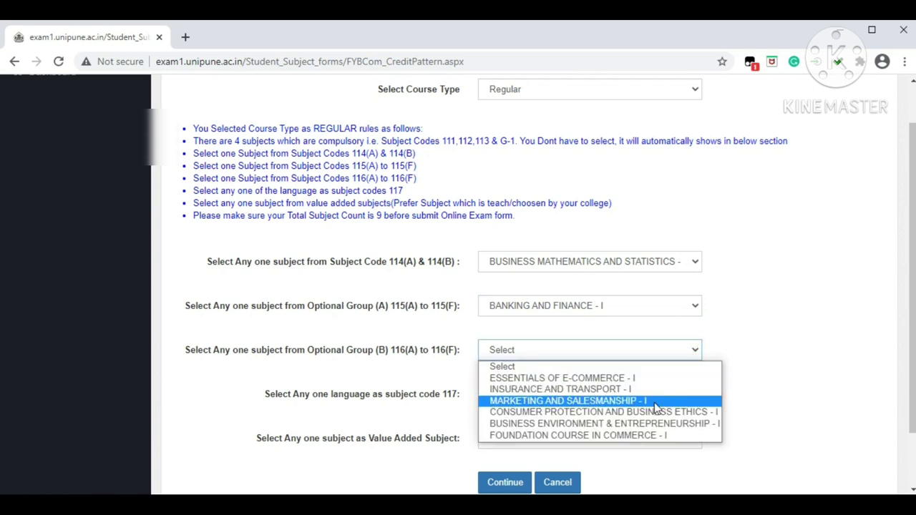
pyautogui.click(624, 403)
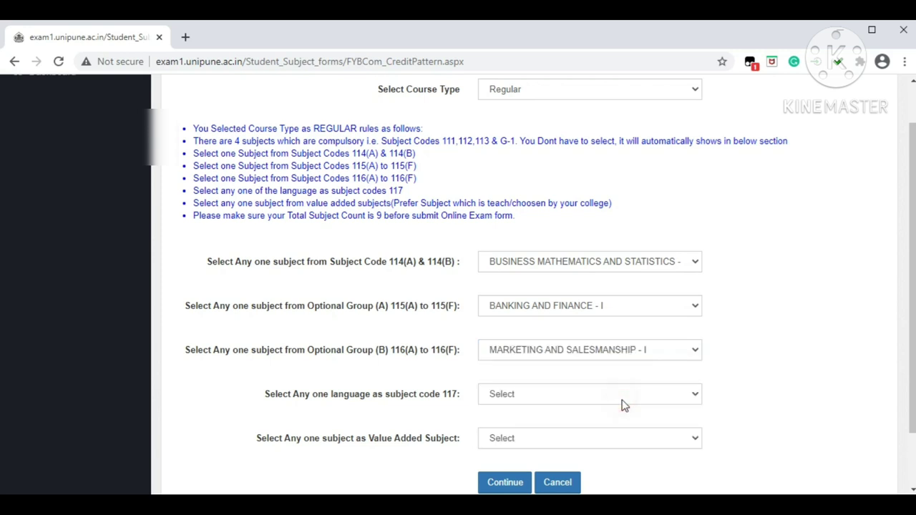
pyautogui.click(695, 398)
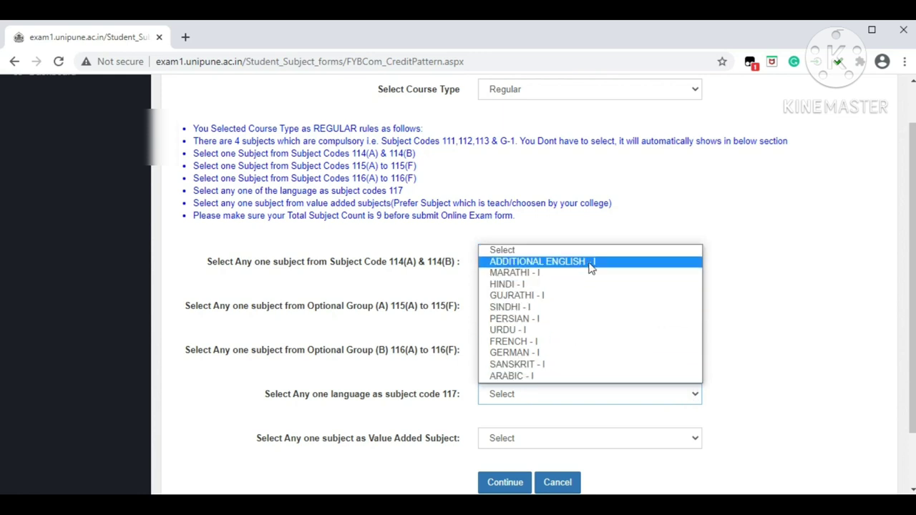
pyautogui.click(562, 261)
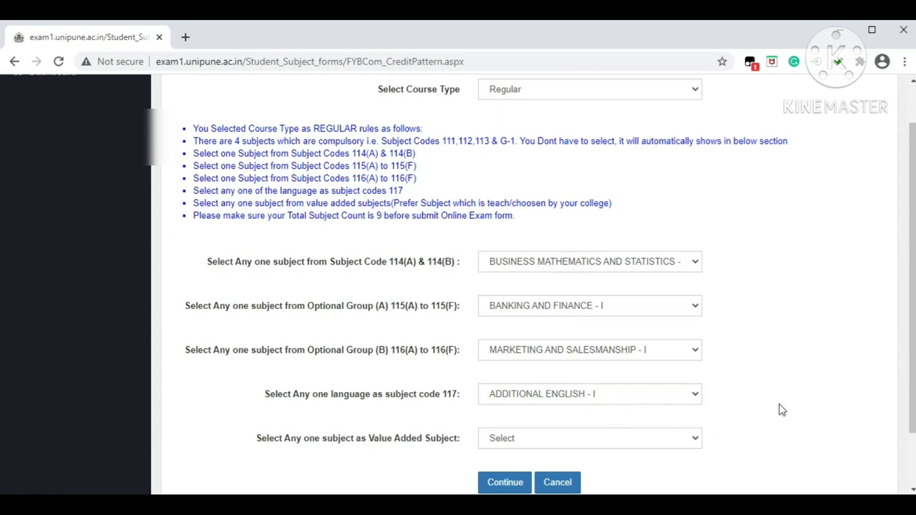
# - Keep Additional English - I as the language and pick Employability Skill Enhancement Programme as value added subject
pyautogui.scroll(-1, 911, 337)
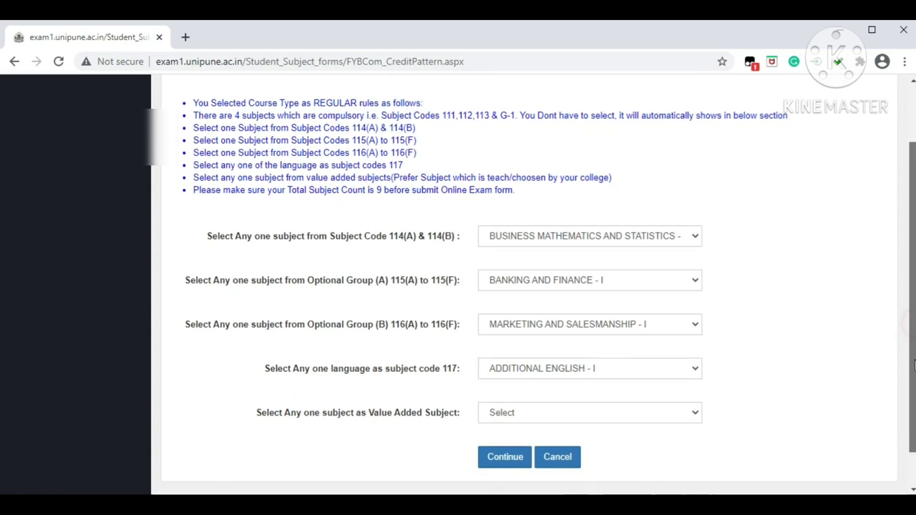
pyautogui.scroll(-1, 913, 366)
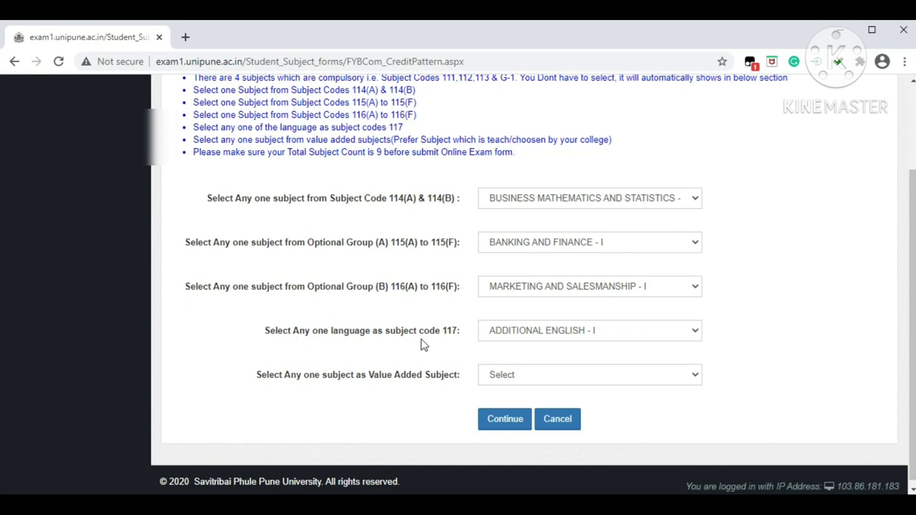
pyautogui.click(695, 333)
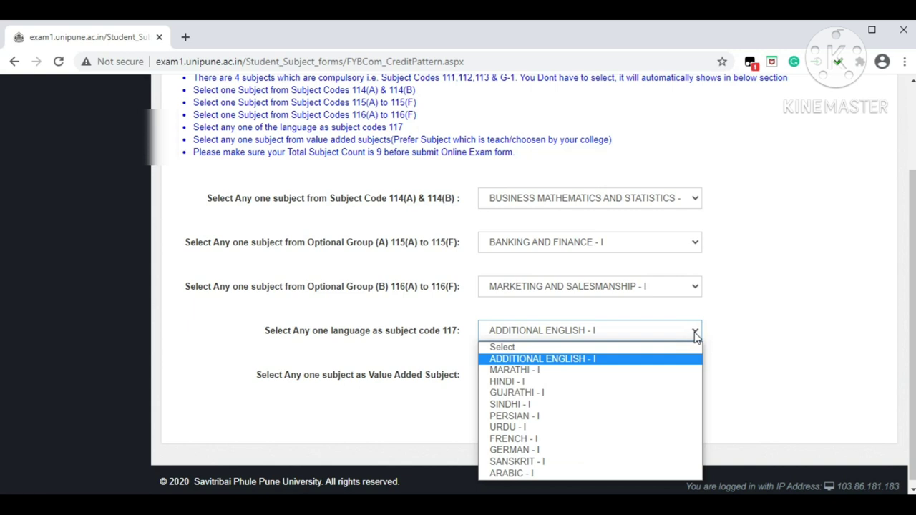
pyautogui.click(646, 359)
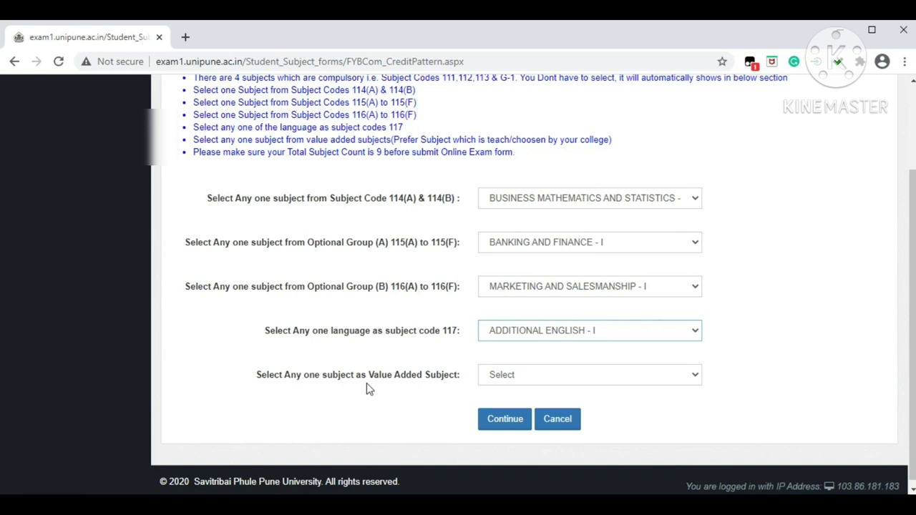
pyautogui.click(697, 378)
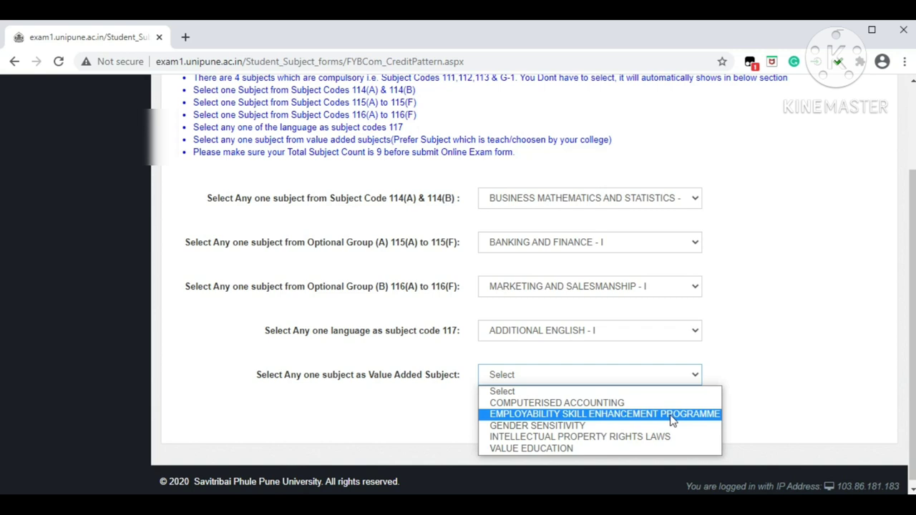
pyautogui.click(672, 415)
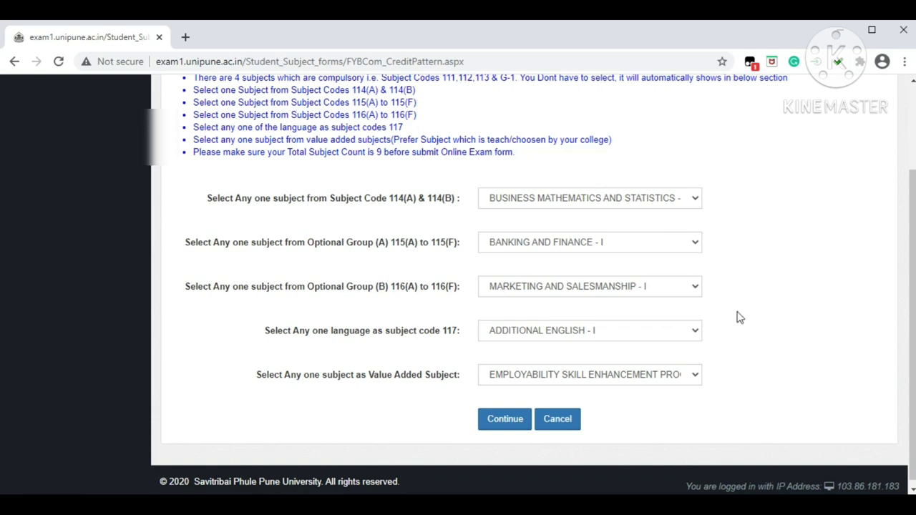
# - Review the Regular Subject Details table of chosen subjects, then save and proceed to fees
pyautogui.click(501, 421)
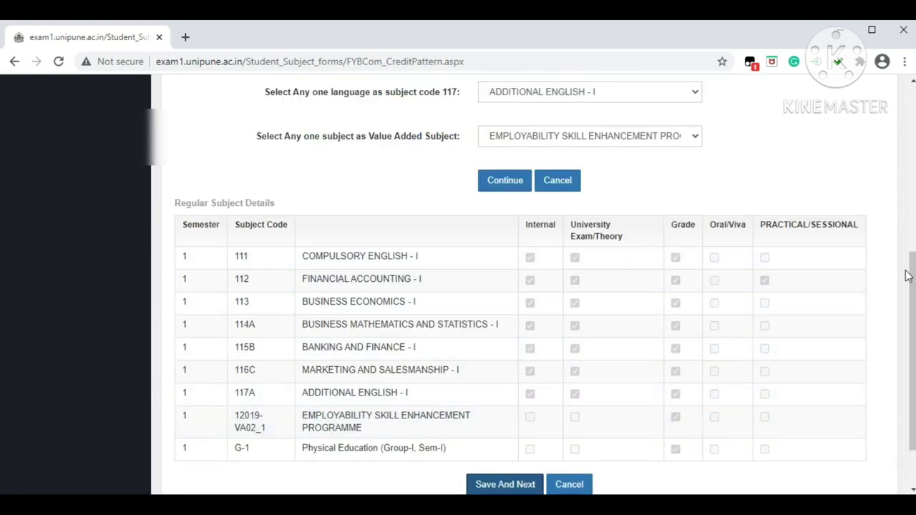
pyautogui.moveTo(912, 285); pyautogui.dragTo(913, 331)
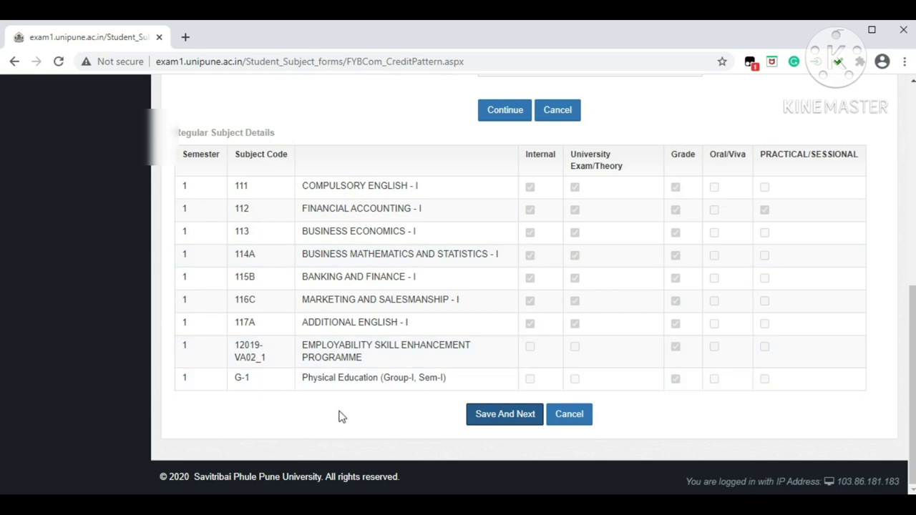
pyautogui.click(511, 417)
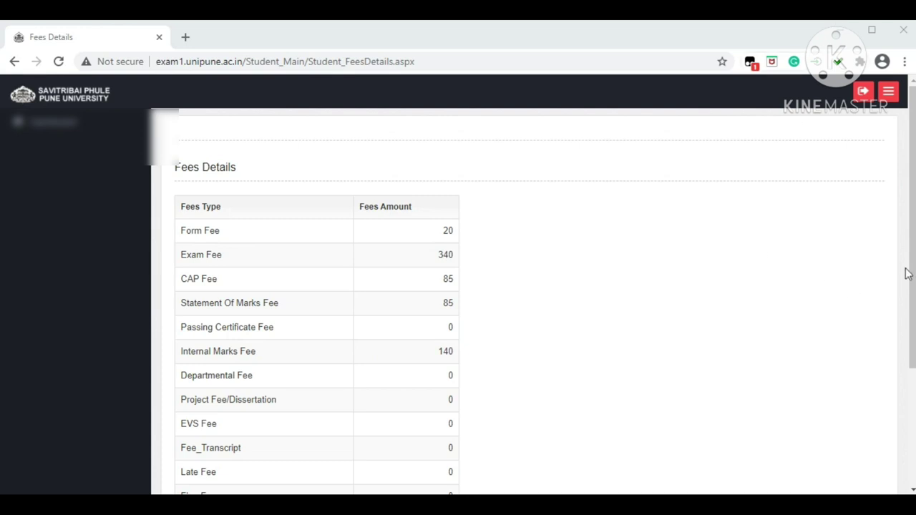
# - Check the 670 Total Fees To Be Paid and confirm the fees for printing
pyautogui.moveTo(911, 250); pyautogui.dragTo(912, 317)
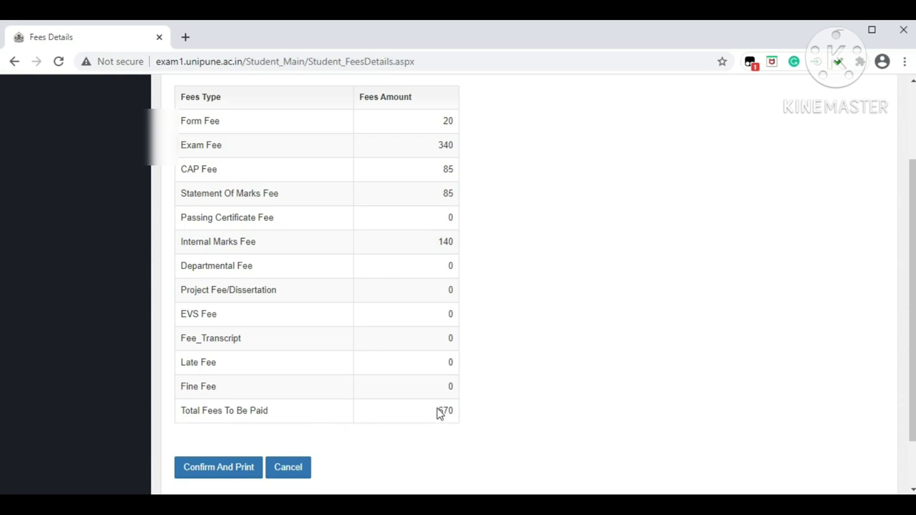
pyautogui.moveTo(438, 410); pyautogui.dragTo(464, 417)
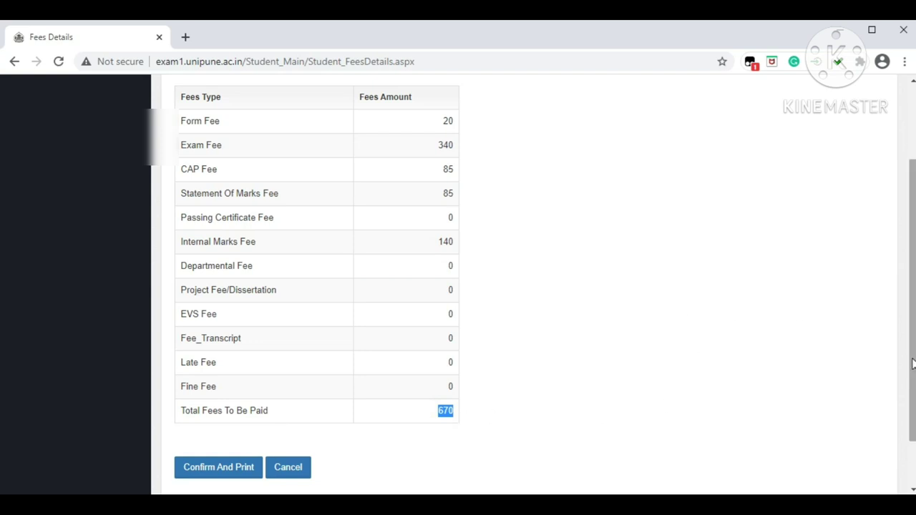
pyautogui.moveTo(911, 362); pyautogui.dragTo(912, 367)
pyautogui.click(512, 390)
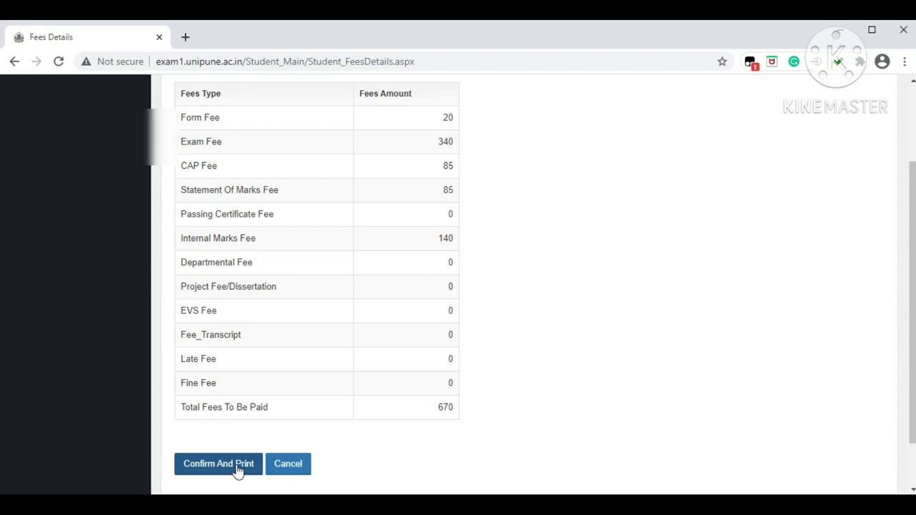
pyautogui.click(219, 465)
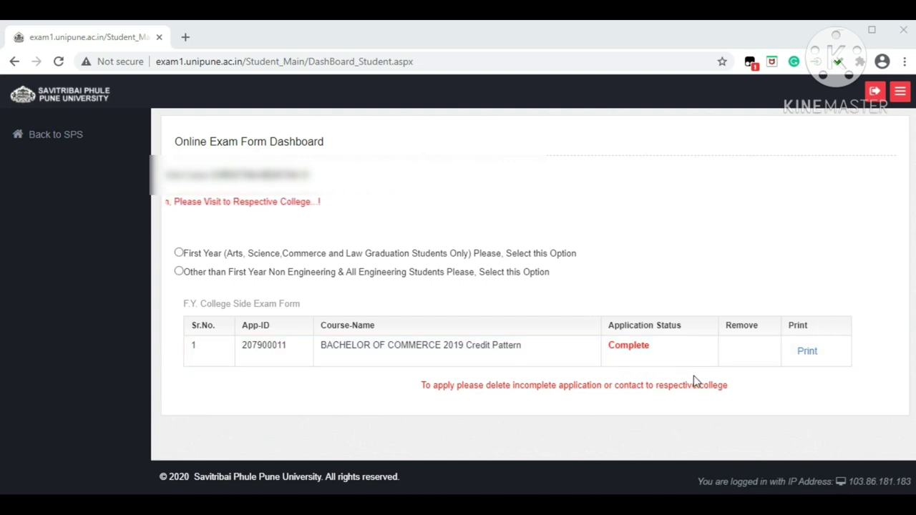
# - Download the exam form PDF, show it in its folder, and open it in Adobe Reader
pyautogui.click(807, 352)
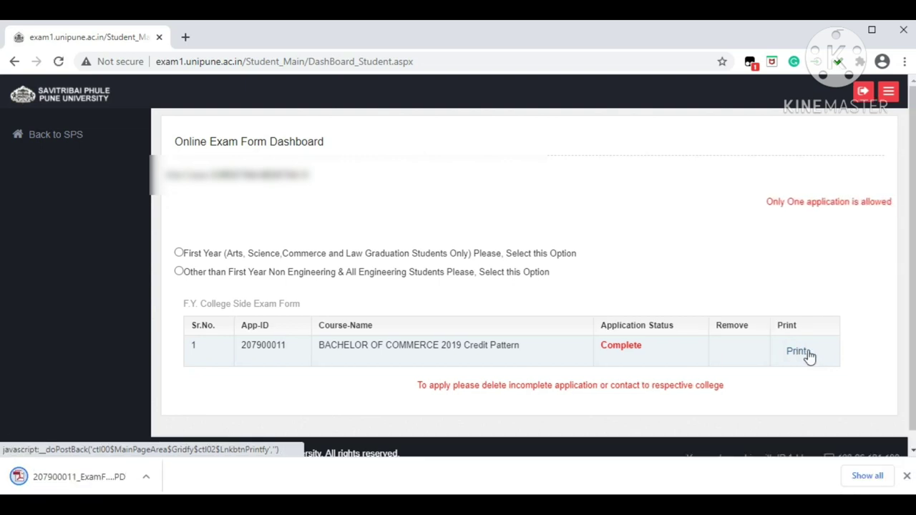
pyautogui.rightClick(82, 483)
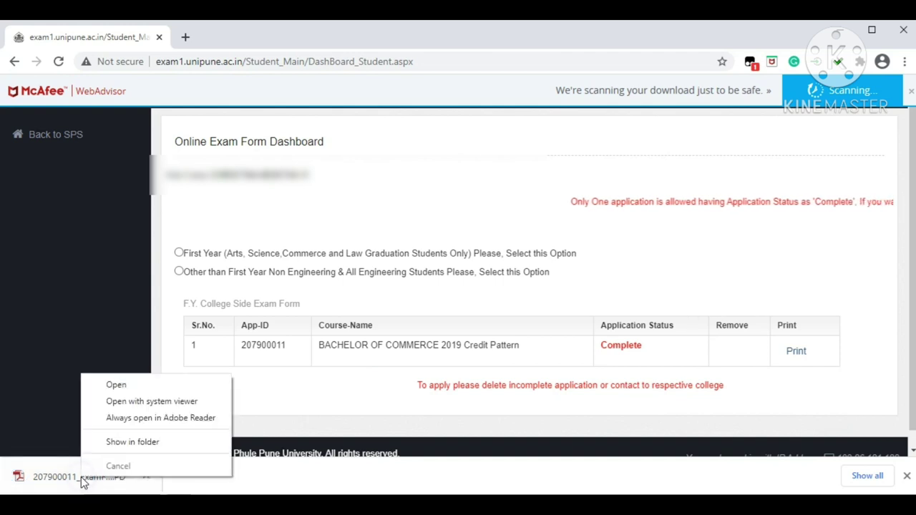
pyautogui.click(129, 443)
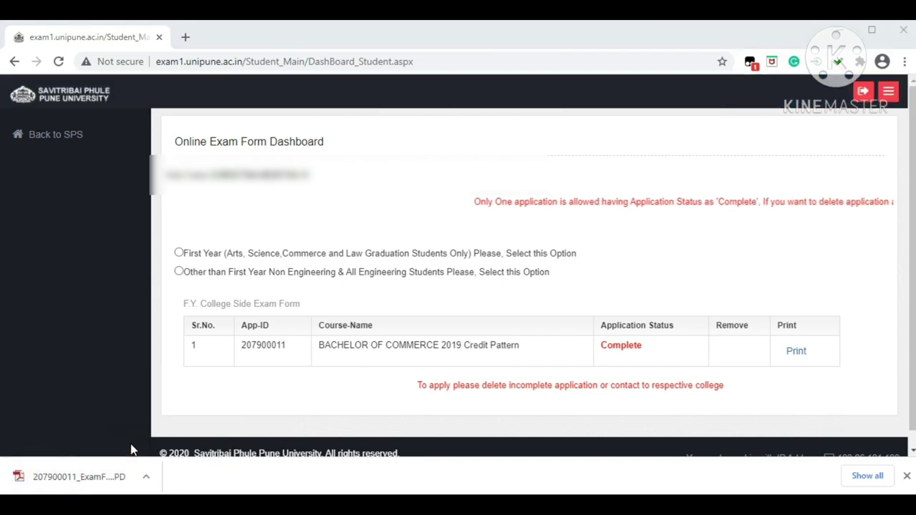
pyautogui.doubleClick(190, 173)
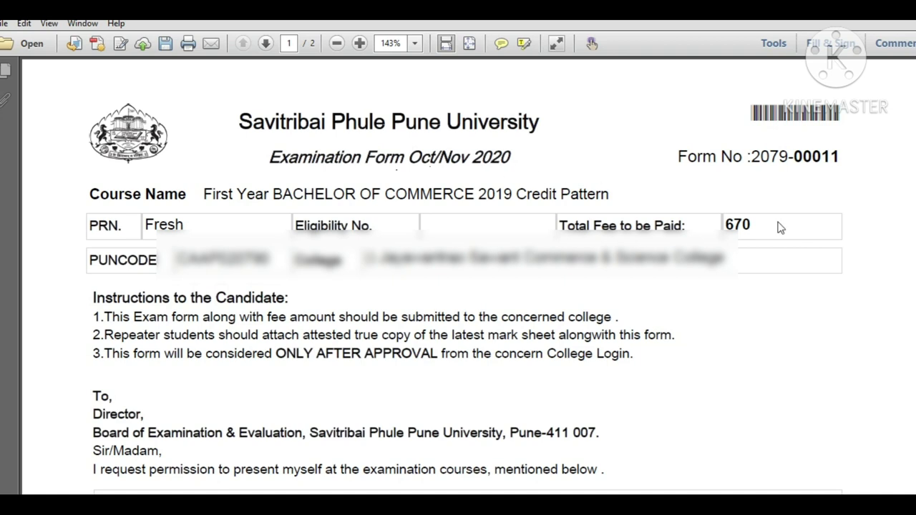
pyautogui.scroll(-5, 469, 275)
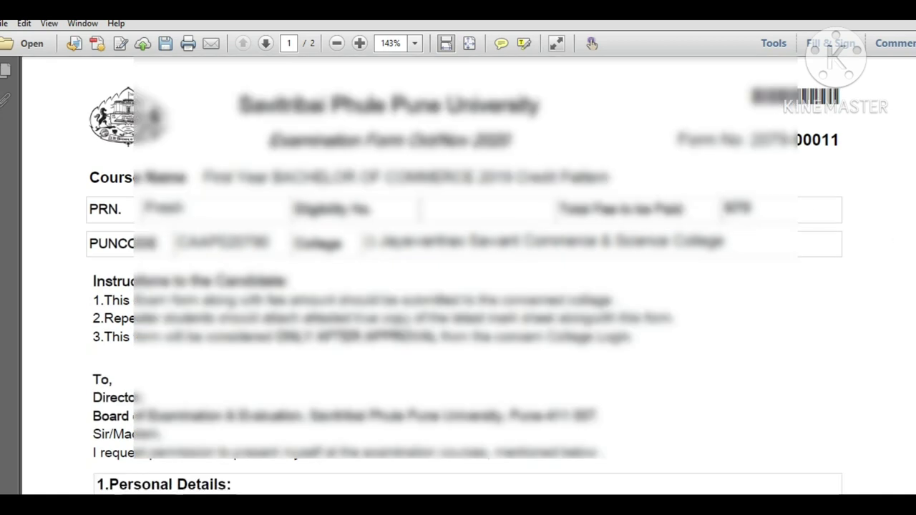
pyautogui.scroll(-5, 469, 275)
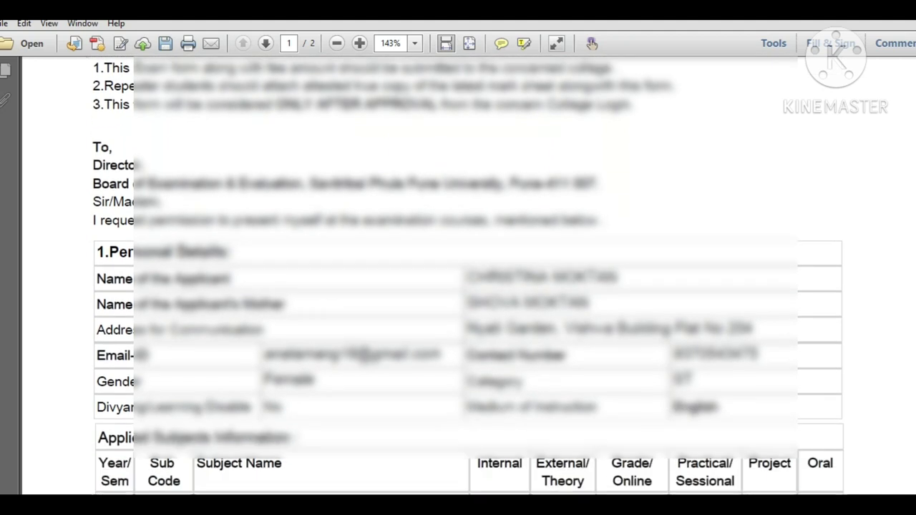
pyautogui.scroll(-7, 469, 275)
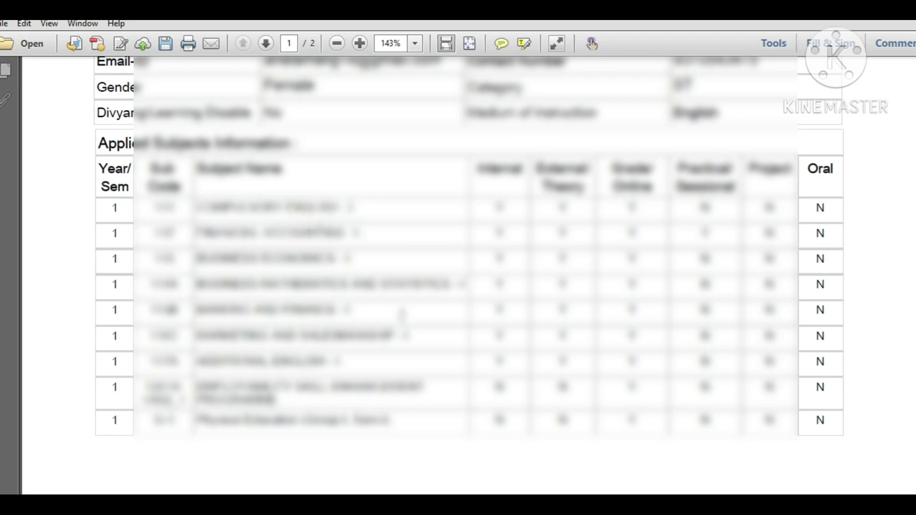
pyautogui.scroll(-2, 469, 250)
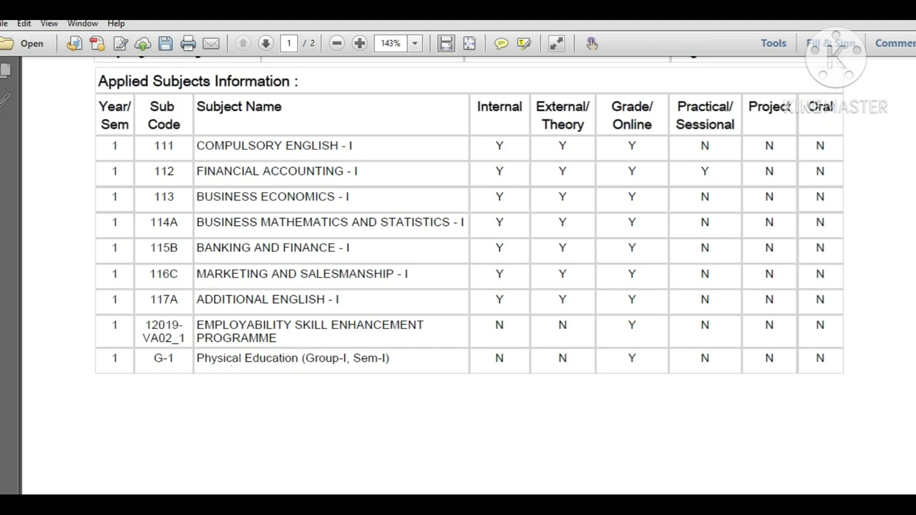
pyautogui.scroll(-6, 469, 276)
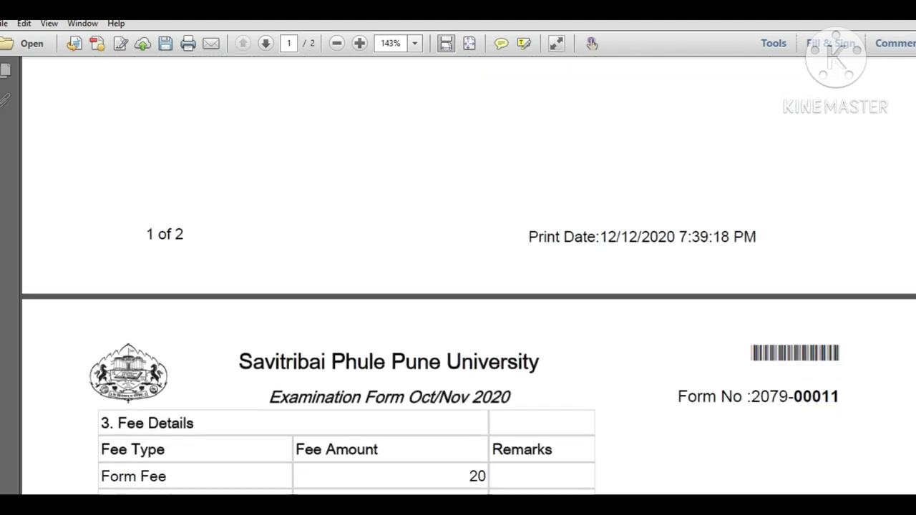
pyautogui.scroll(-5, 469, 275)
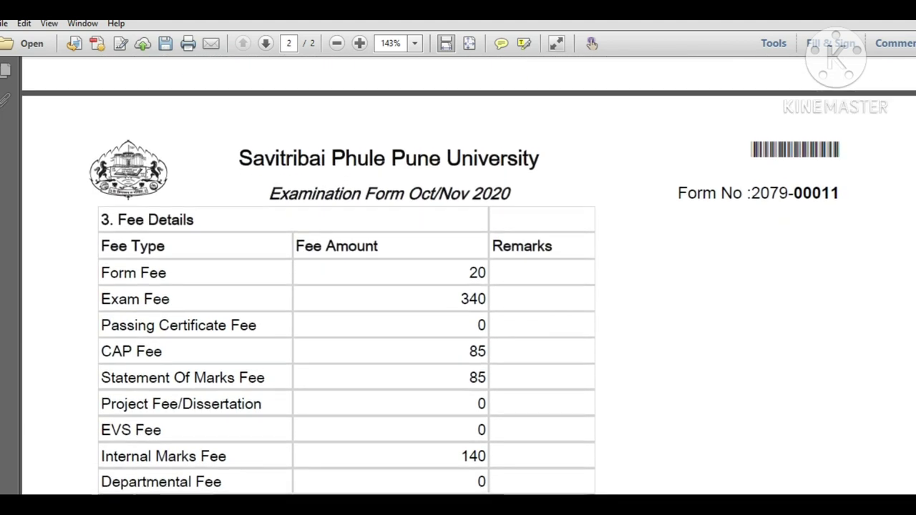
pyautogui.scroll(-2, 469, 275)
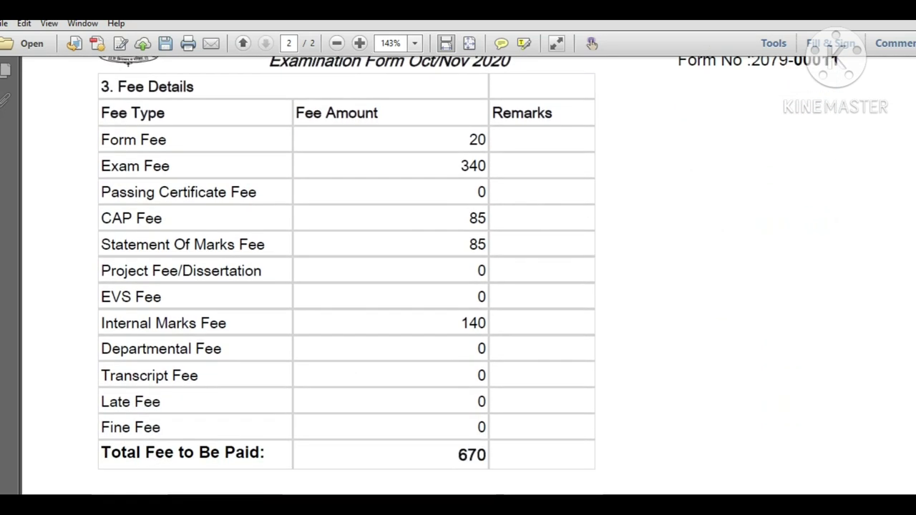
pyautogui.scroll(-1, 825, 330)
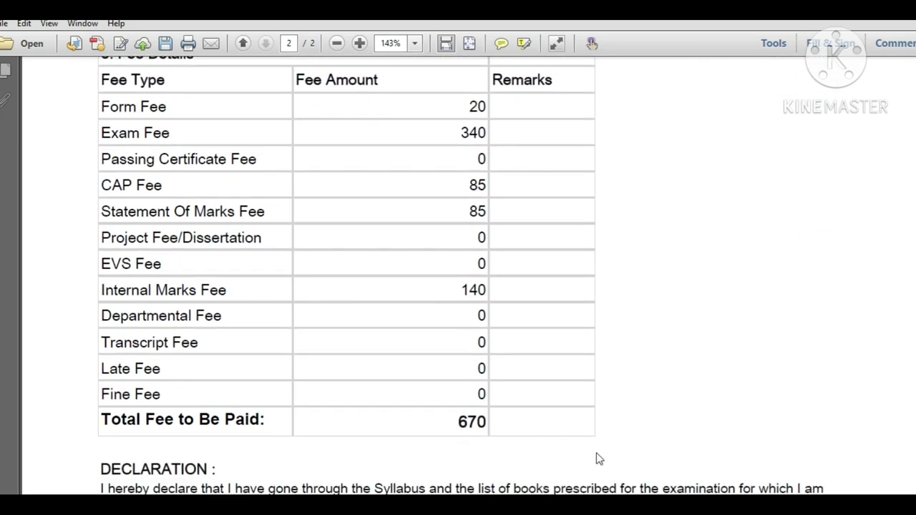
pyautogui.scroll(-6, 465, 275)
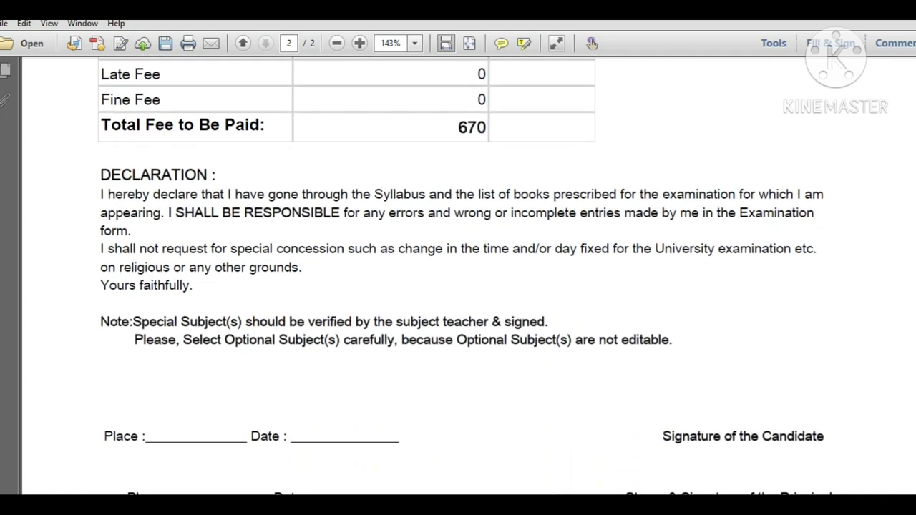
pyautogui.scroll(-3, 851, 389)
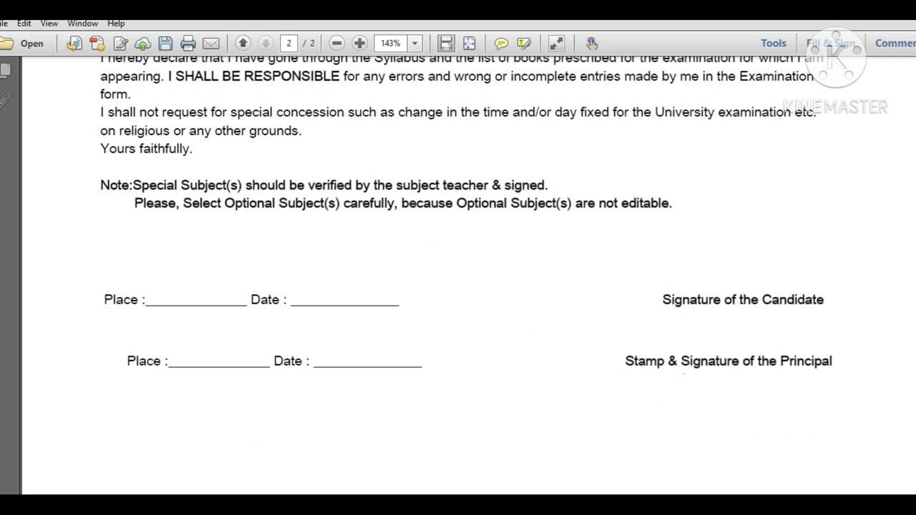
pyautogui.scroll(15, 458, 286)
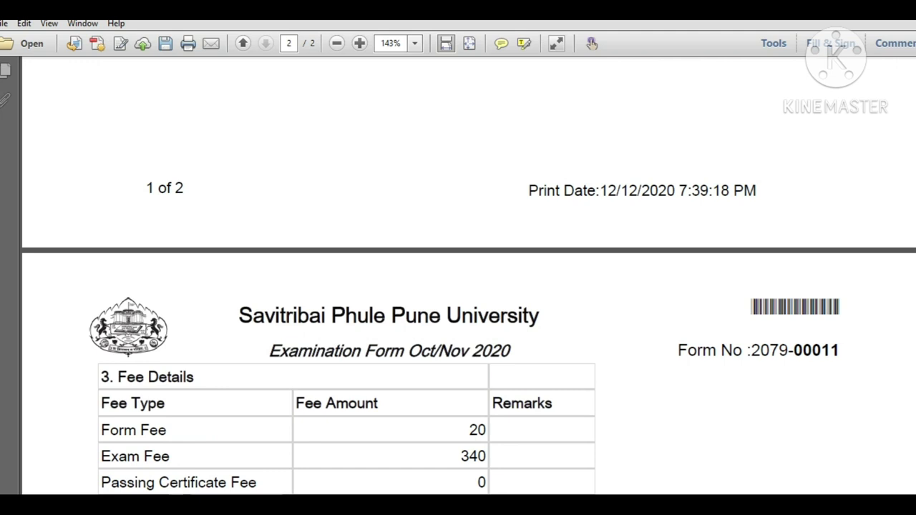
pyautogui.scroll(10, 458, 286)
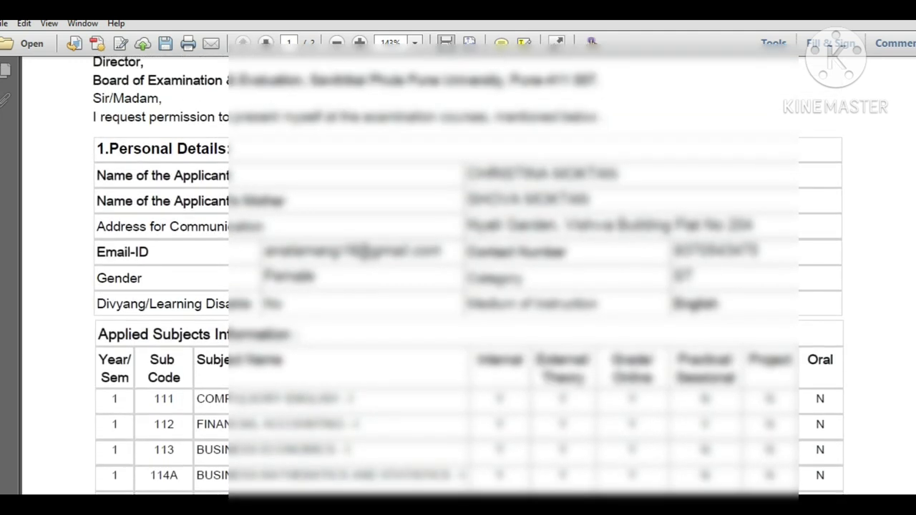
pyautogui.scroll(8, 458, 287)
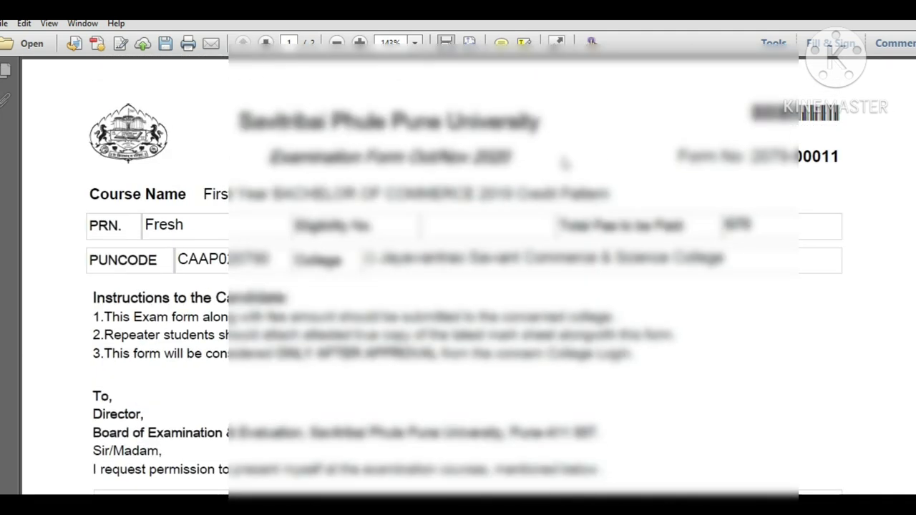